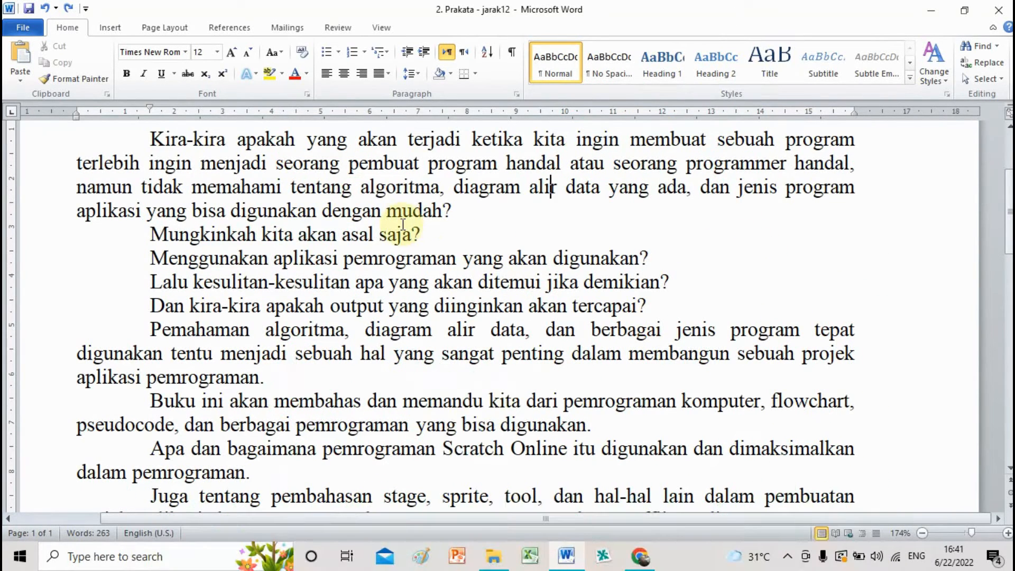
Create a new blank document and zoom its view out to 154%.
key(ctrl+n)
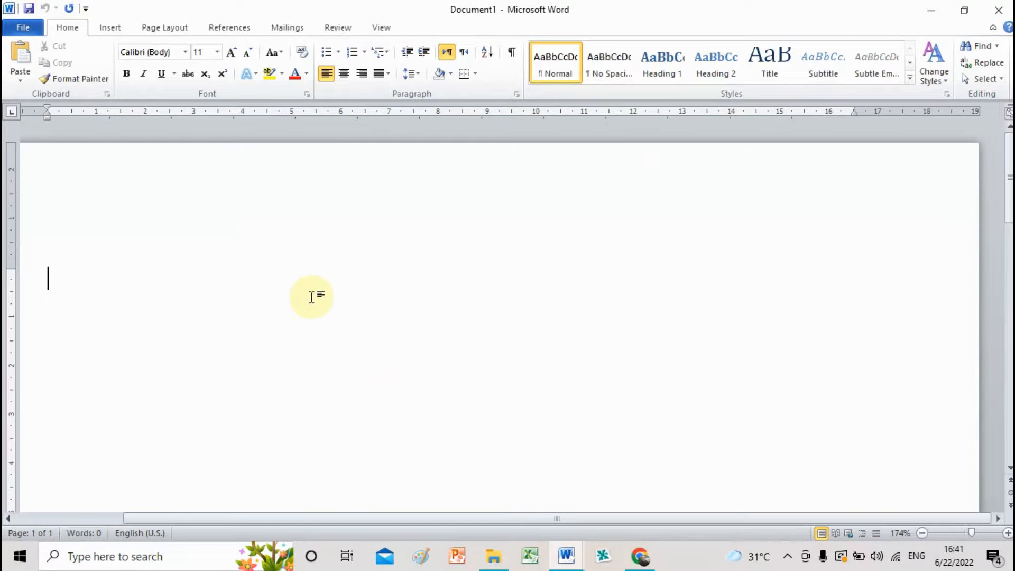
ctrl+scroll(312, 297, down, 2)
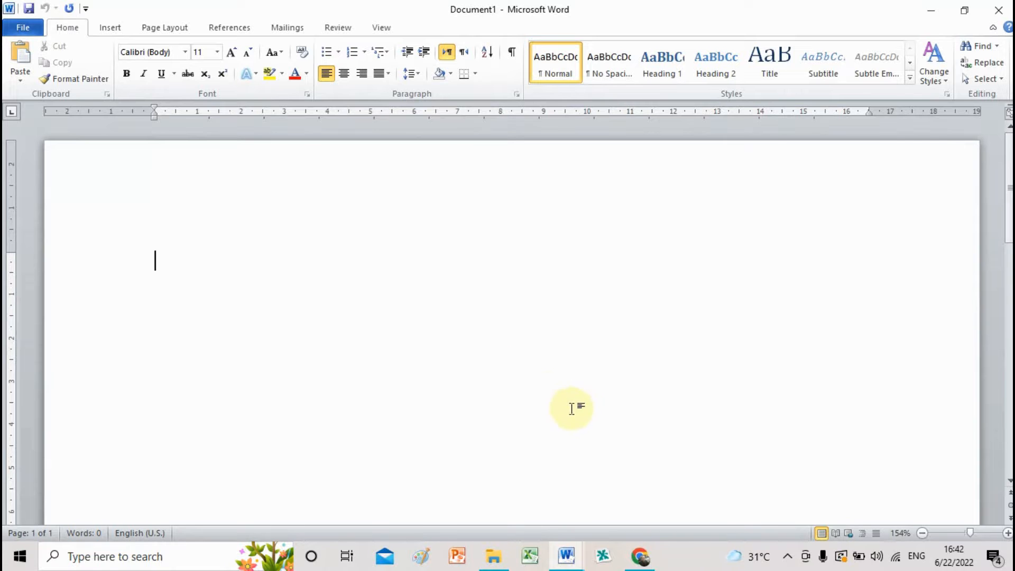
Return to the 2. Prakata - jarak12 document and read through the KATA PENGANTAR text and its closing paragraphs.
mouse_move(571, 561)
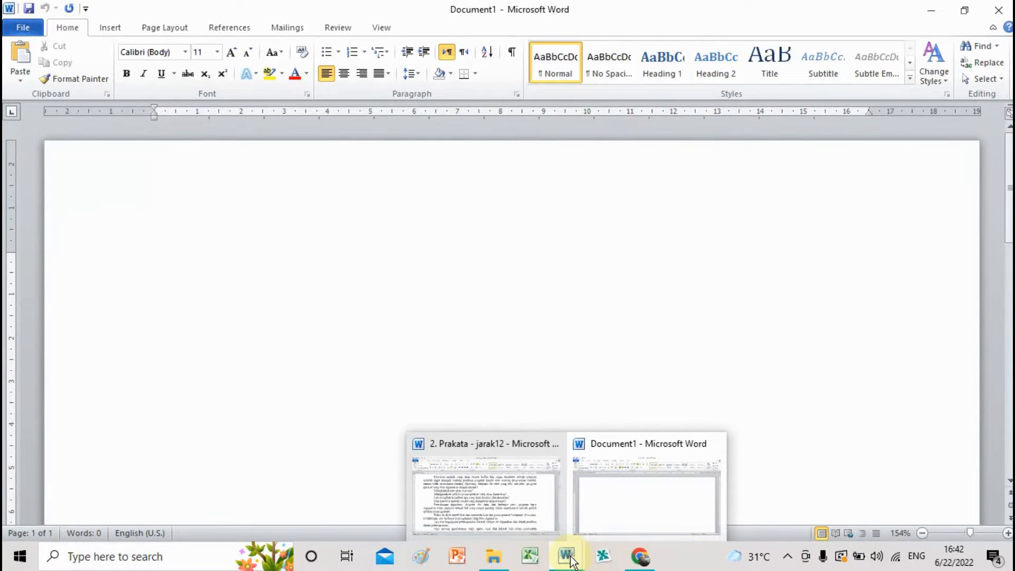
click(500, 510)
scroll(489, 331, up, 2)
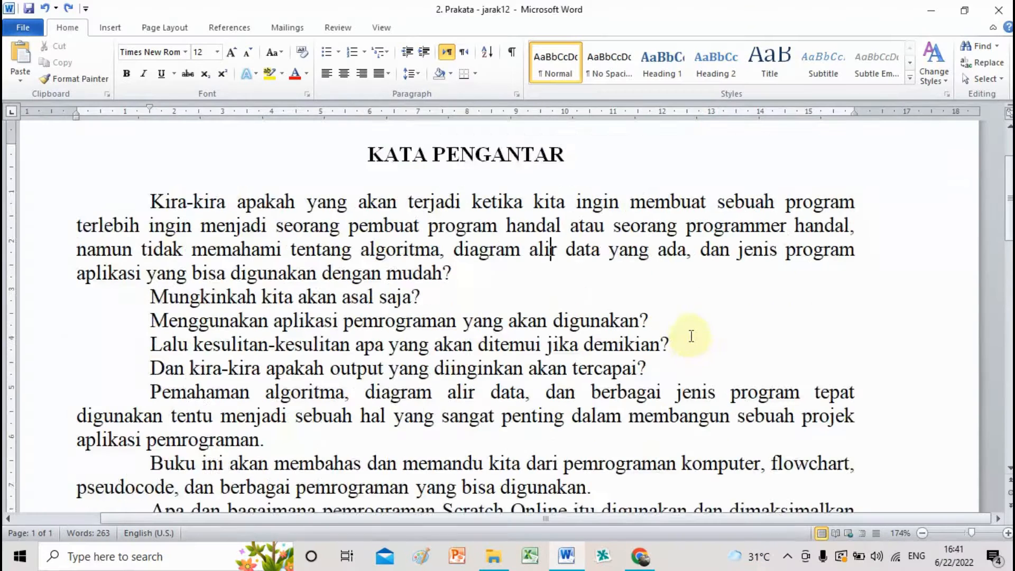
scroll(690, 328, up, 7)
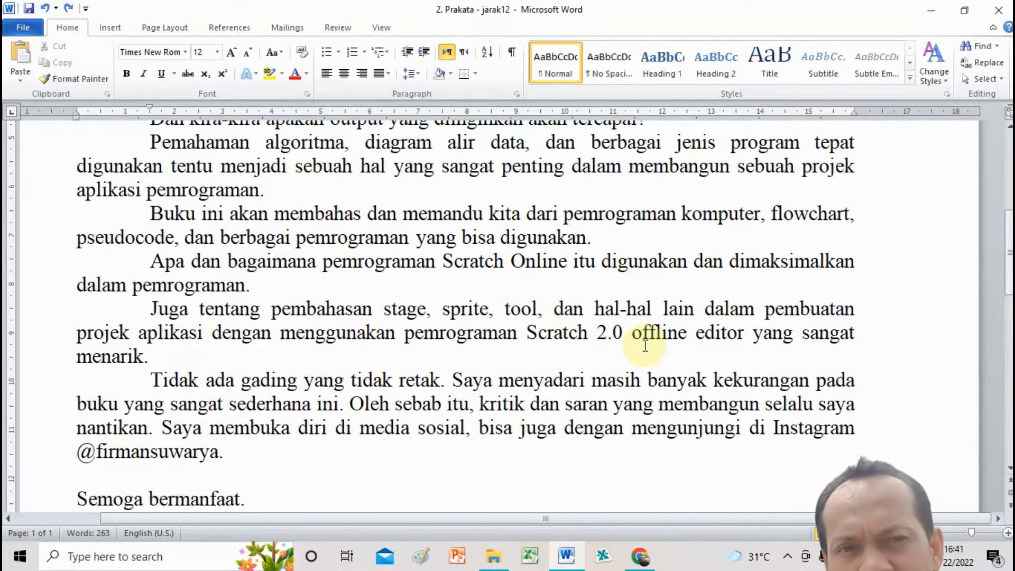
scroll(645, 346, down, 1)
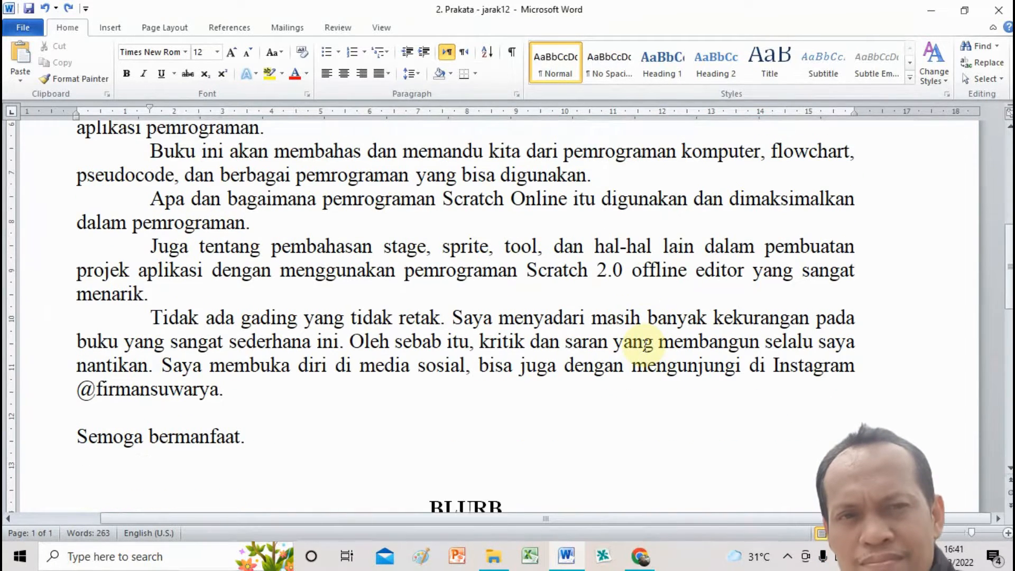
scroll(644, 346, up, 1)
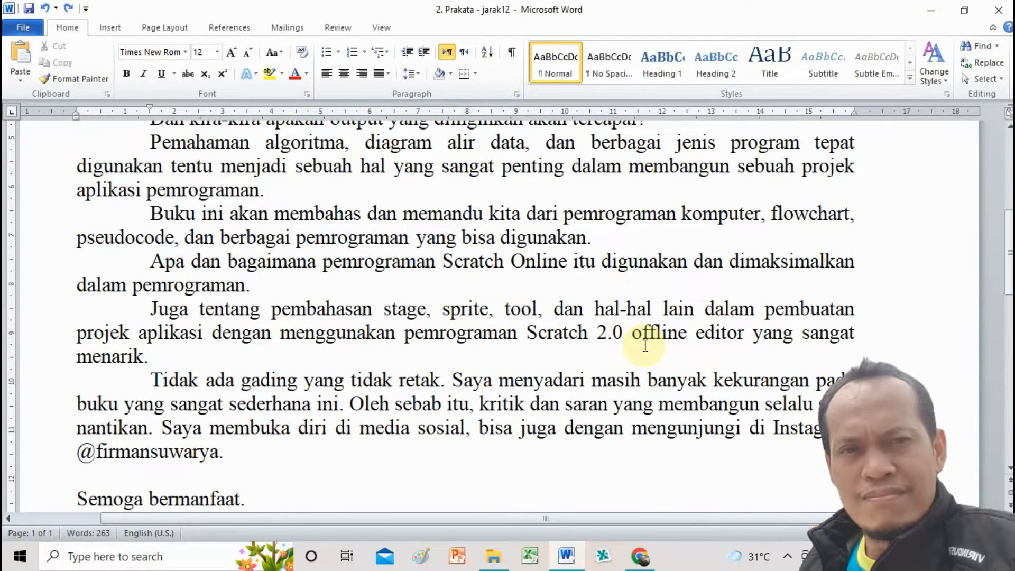
scroll(645, 347, up, 1)
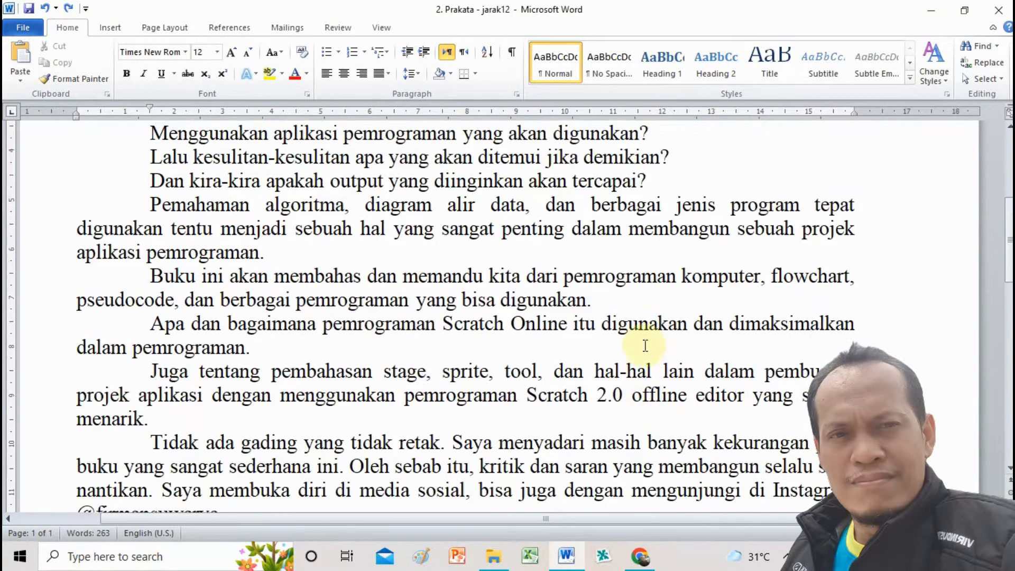
scroll(645, 347, up, 1)
scroll(644, 347, up, 1)
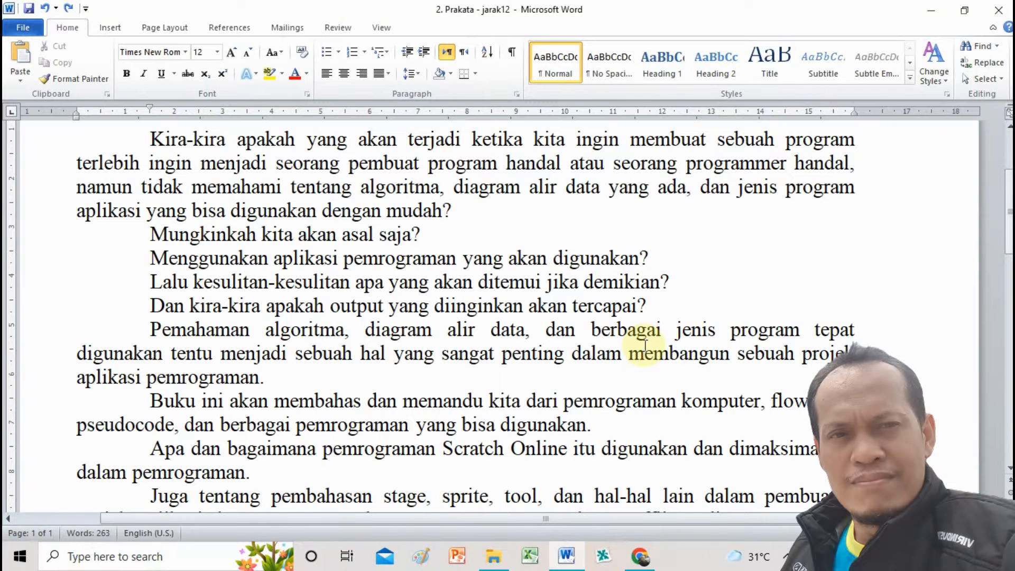
scroll(645, 346, up, 1)
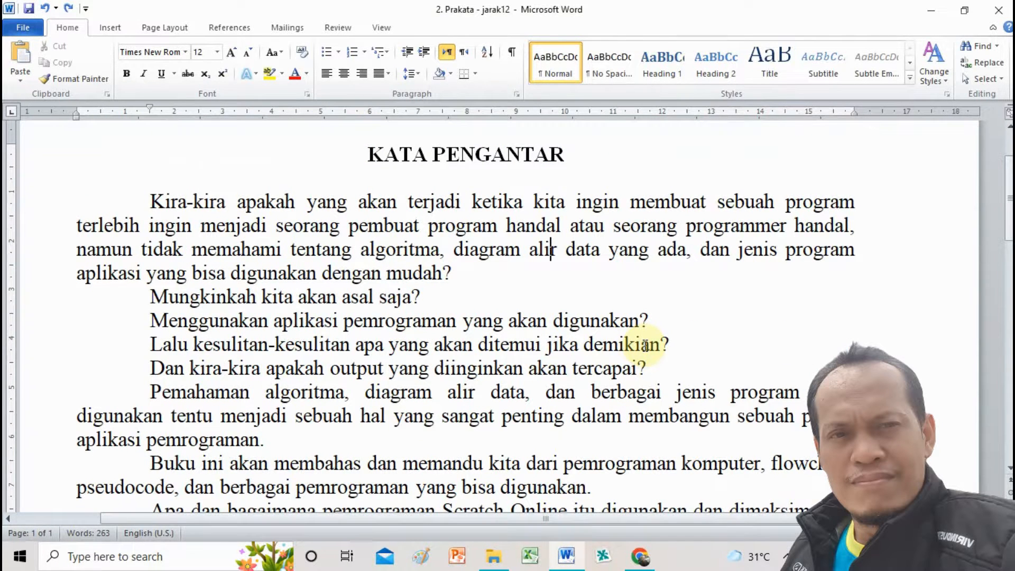
scroll(644, 346, down, 1)
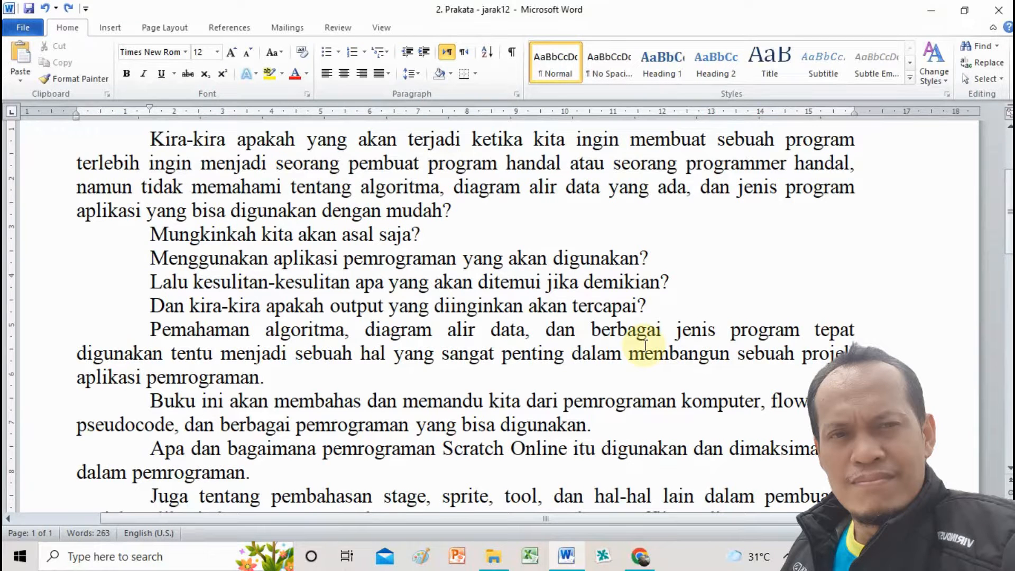
scroll(645, 346, up, 1)
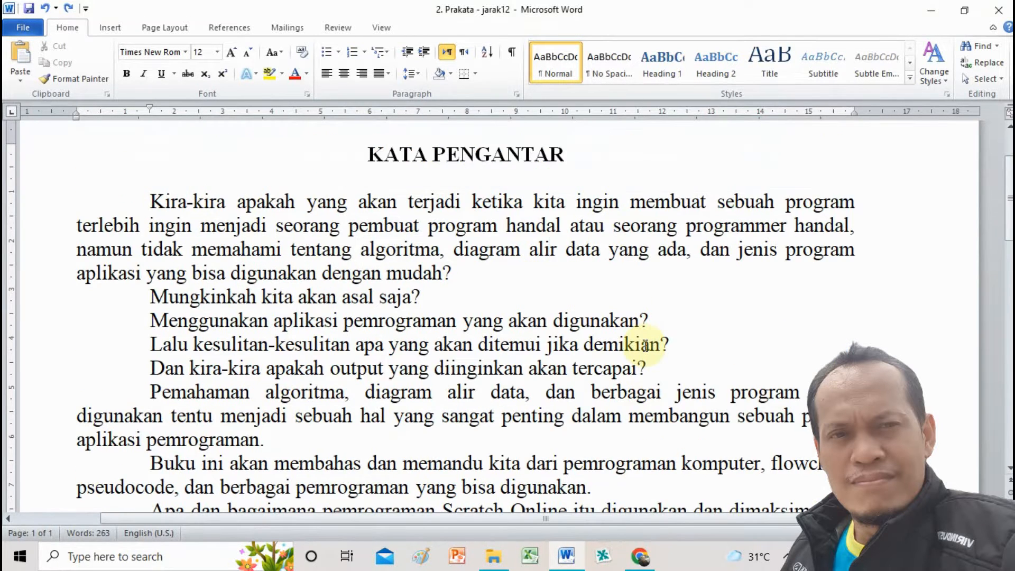
scroll(645, 346, down, 1)
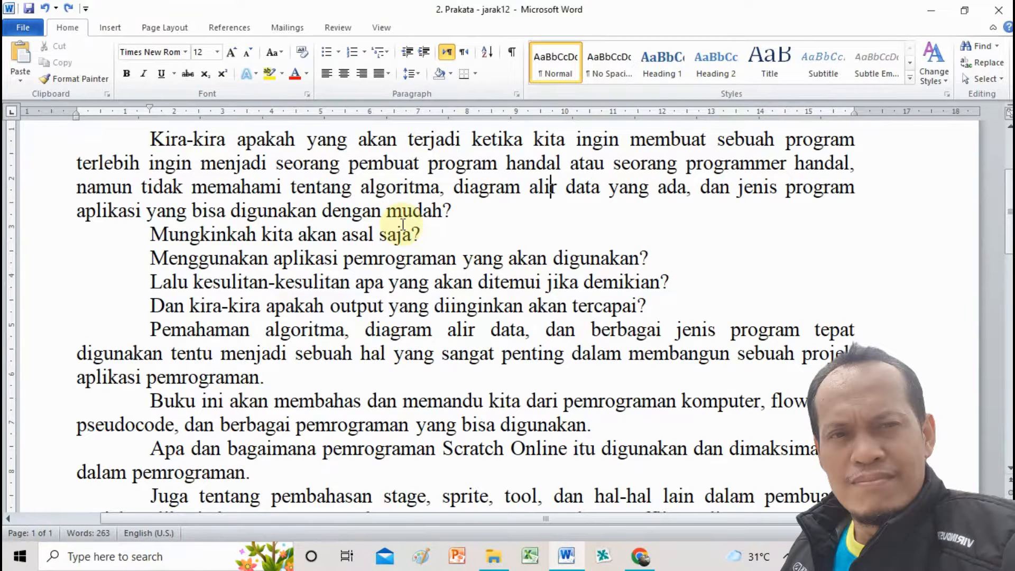
Open a blank document at 154% zoom.
key(ctrl+n)
scroll(318, 293, down, 2)
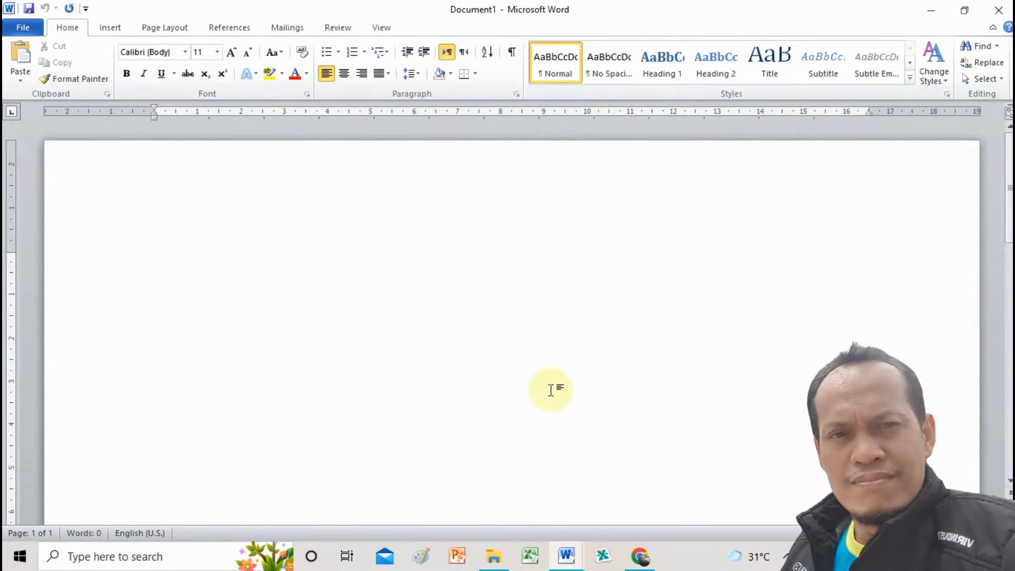
Switch back to the 2. Prakata - jarak12 document and review the heading and opening paragraphs of KATA PENGANTAR.
mouse_move(570, 561)
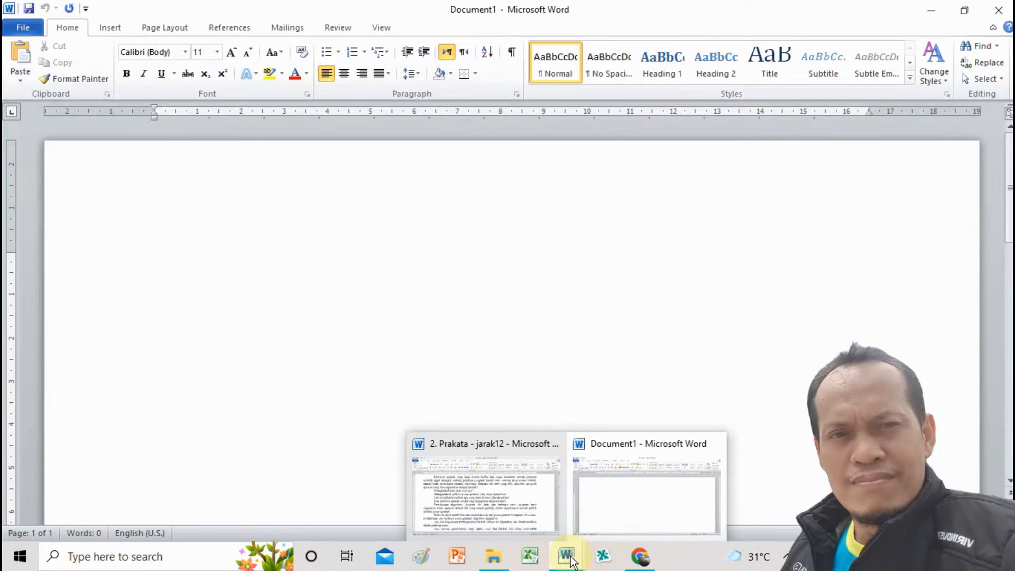
click(531, 515)
scroll(495, 326, up, 3)
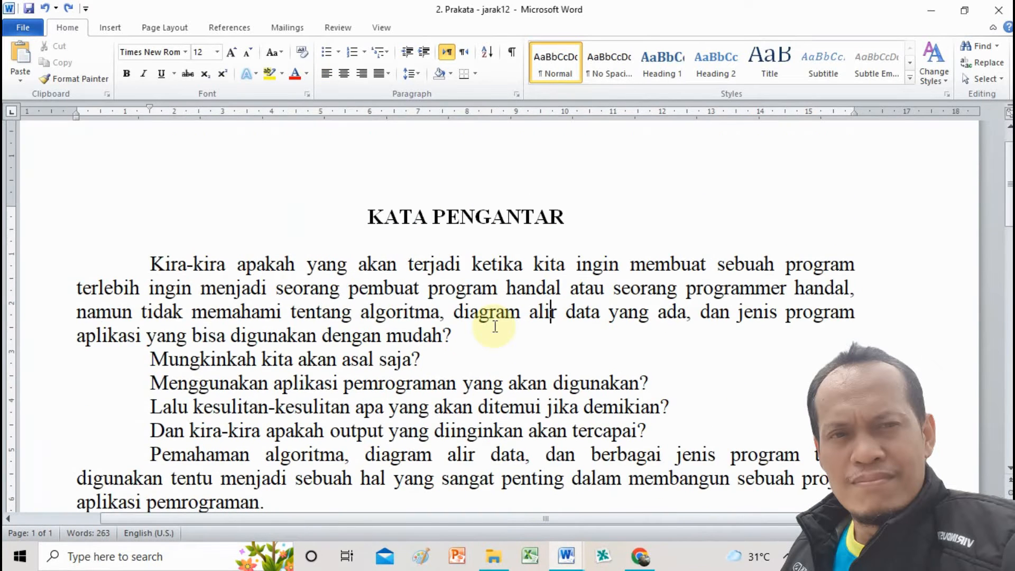
scroll(495, 326, down, 1)
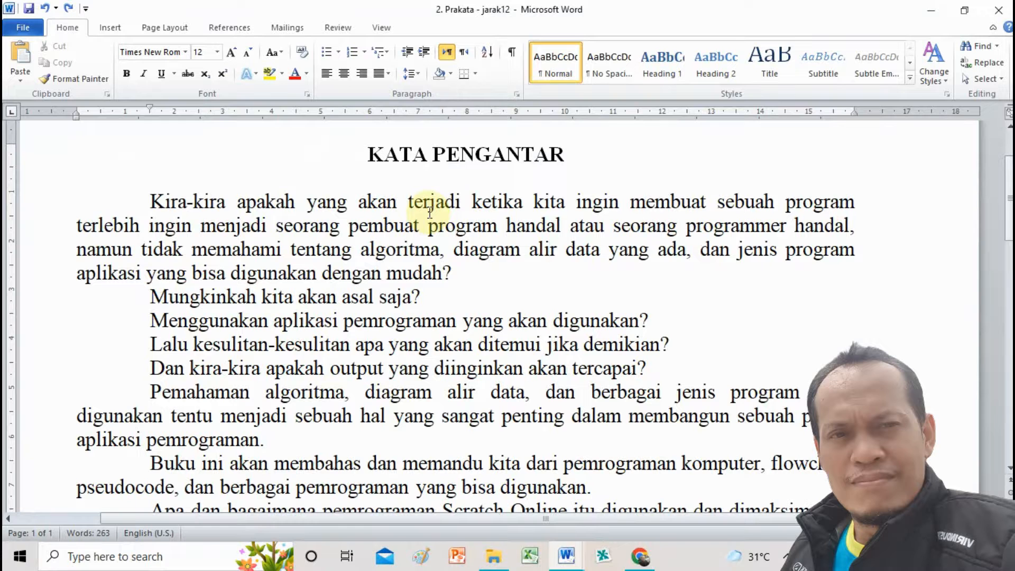
scroll(452, 241, down, 1)
scroll(449, 235, up, 1)
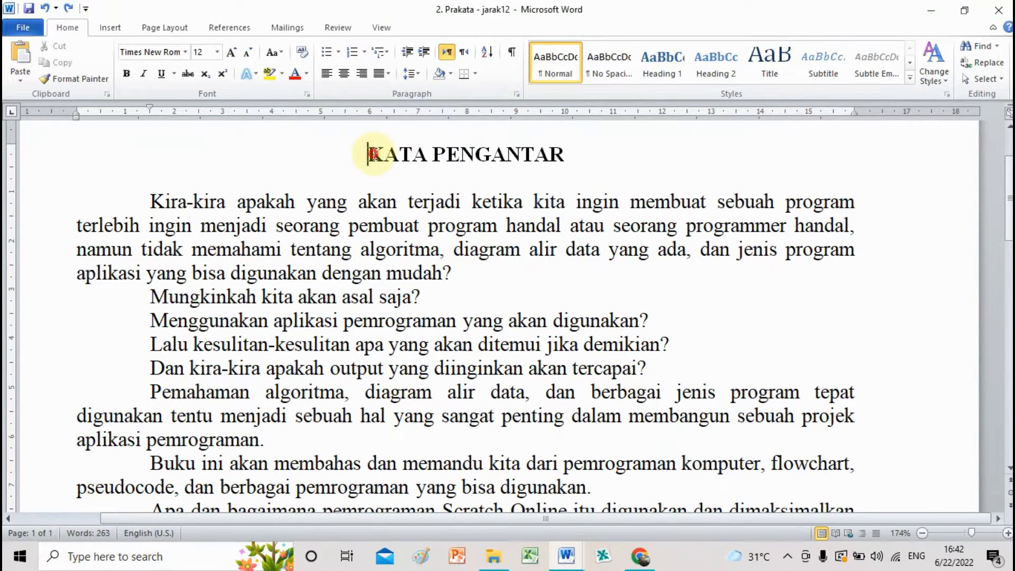
drag(369, 154, 571, 155)
click(328, 228)
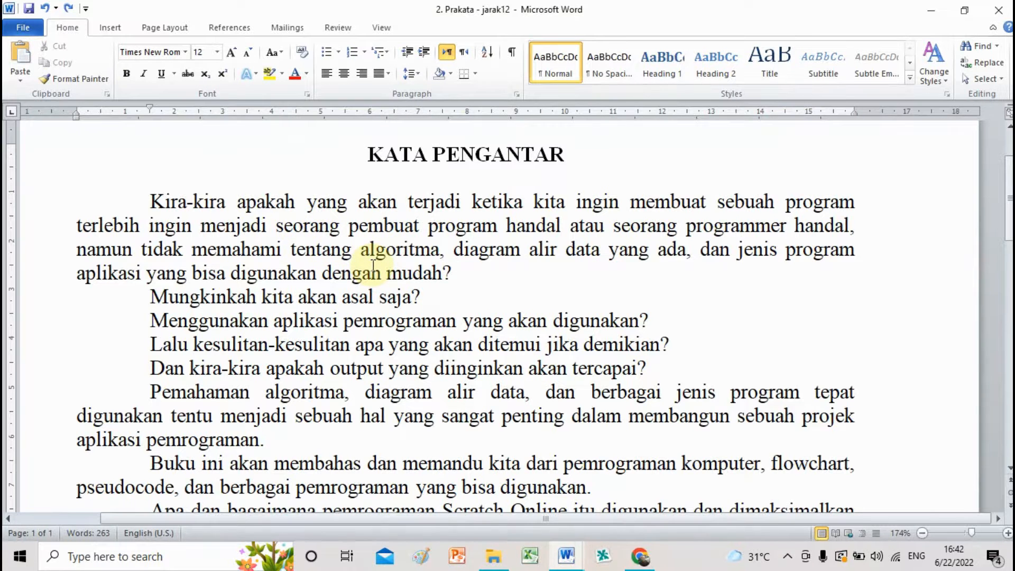
scroll(373, 266, down, 1)
scroll(373, 266, up, 1)
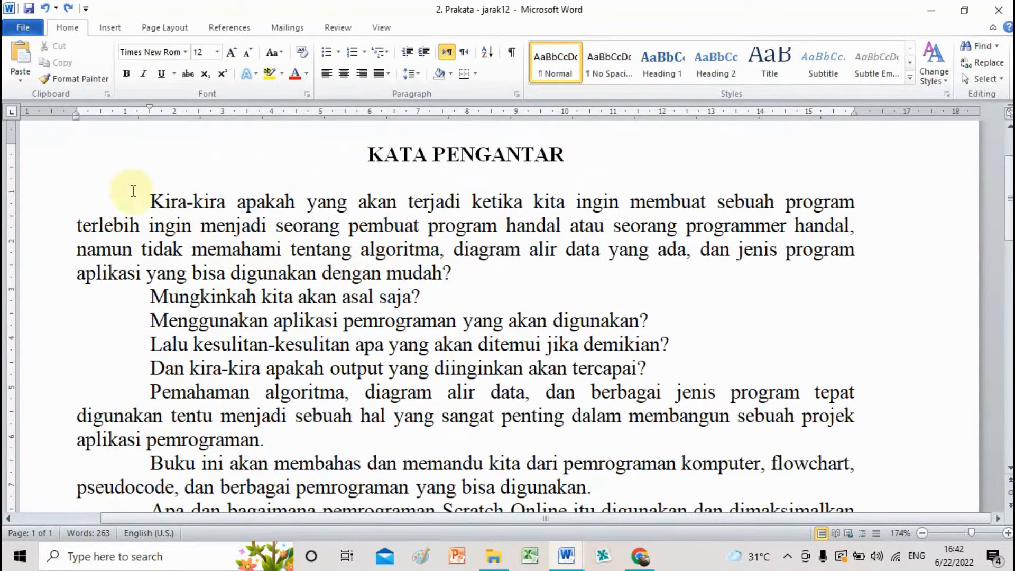
drag(150, 200, 505, 302)
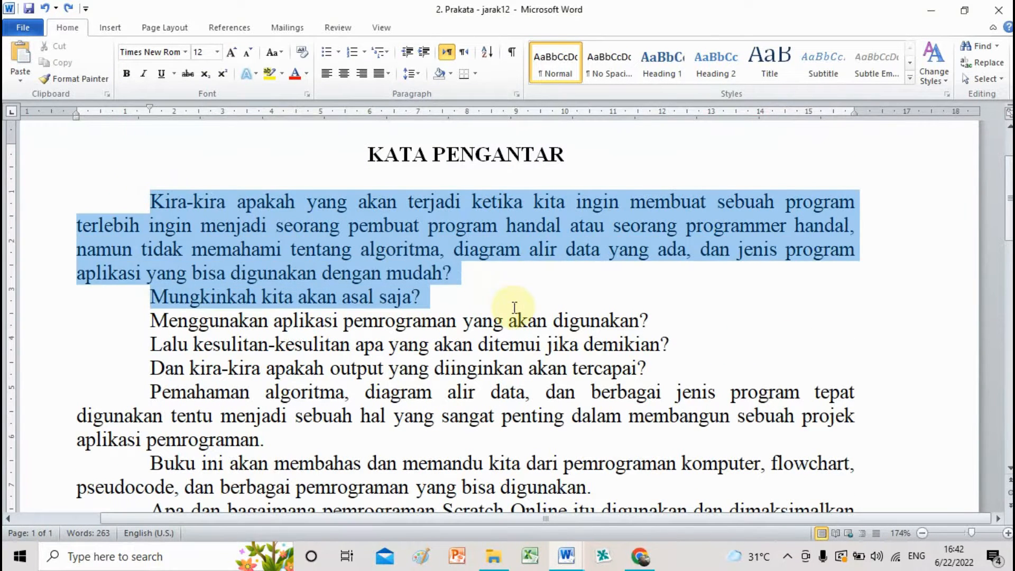
click(296, 246)
click(151, 201)
drag(151, 201, 216, 230)
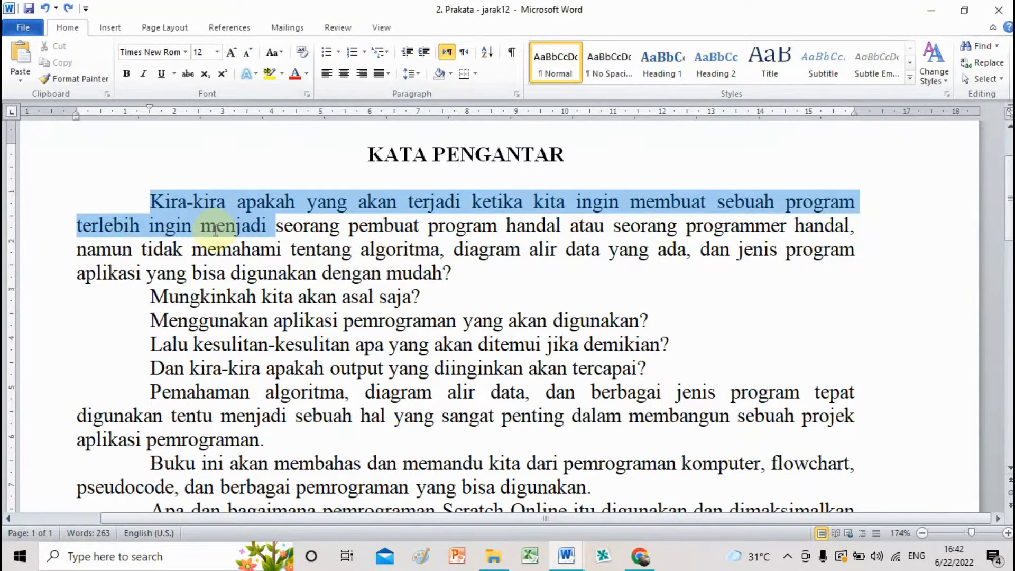
click(149, 201)
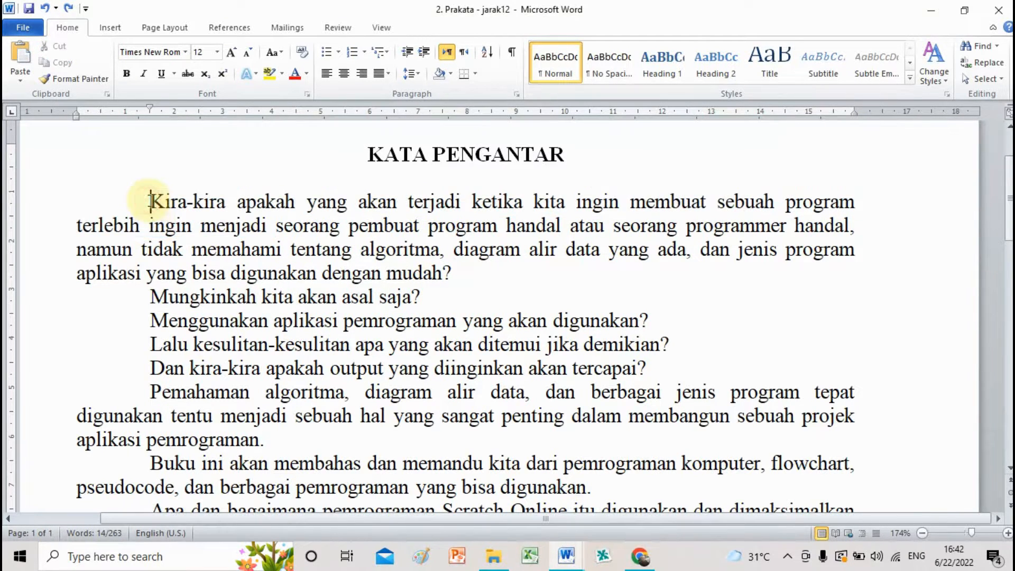
drag(150, 226, 221, 277)
click(168, 251)
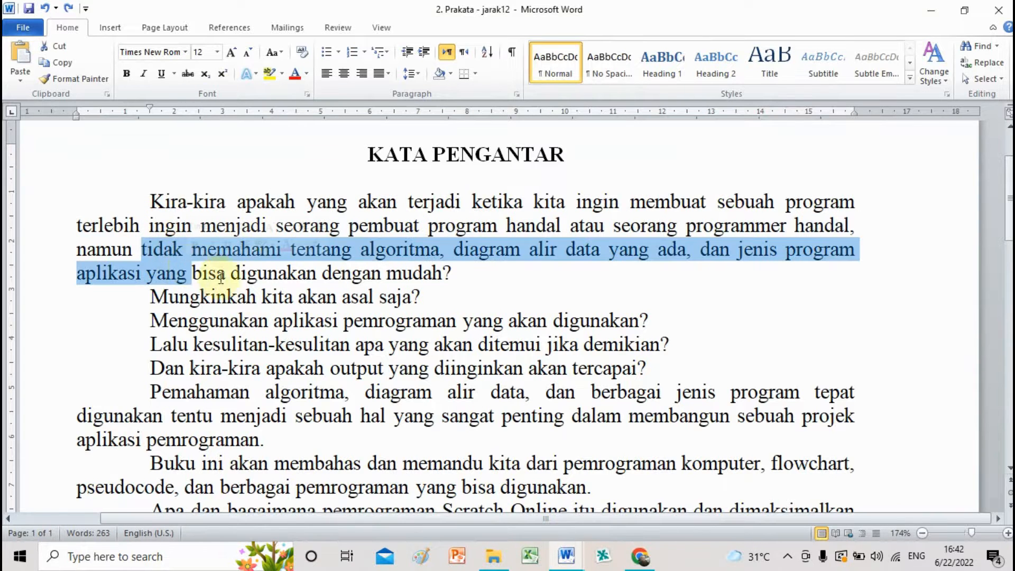
click(251, 293)
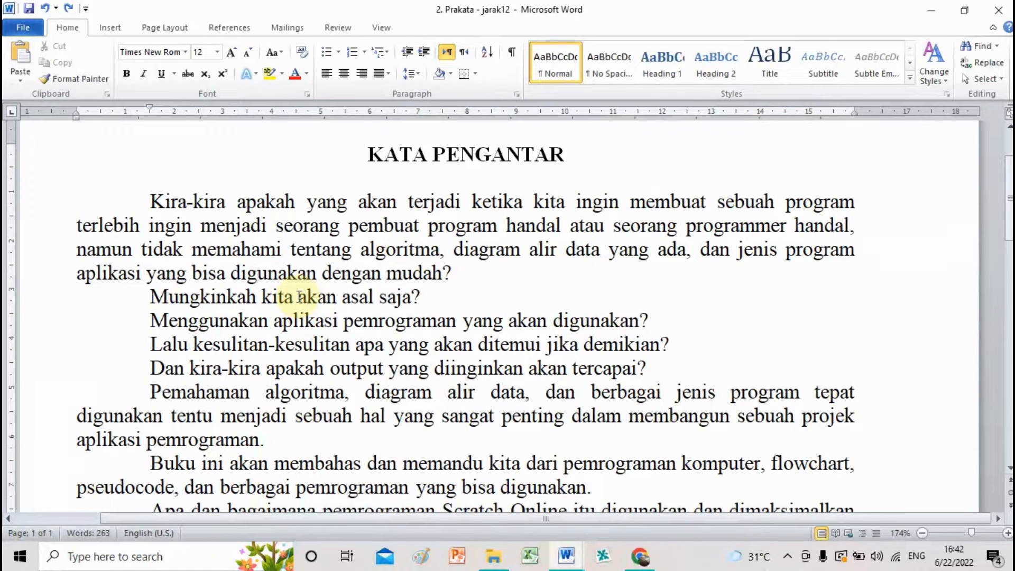
key(Up)
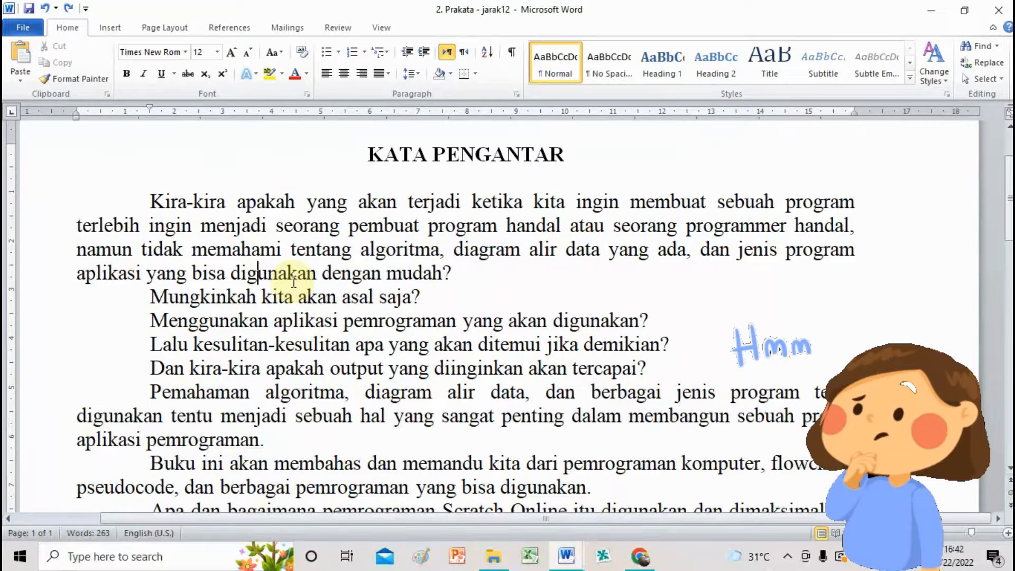
click(129, 232)
click(269, 320)
click(321, 275)
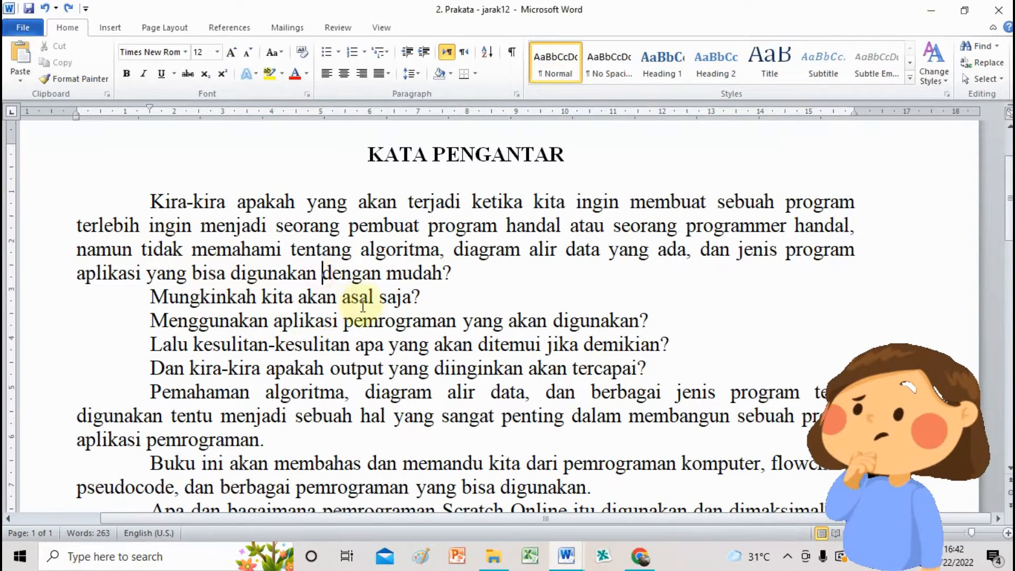
click(354, 280)
click(382, 299)
click(426, 326)
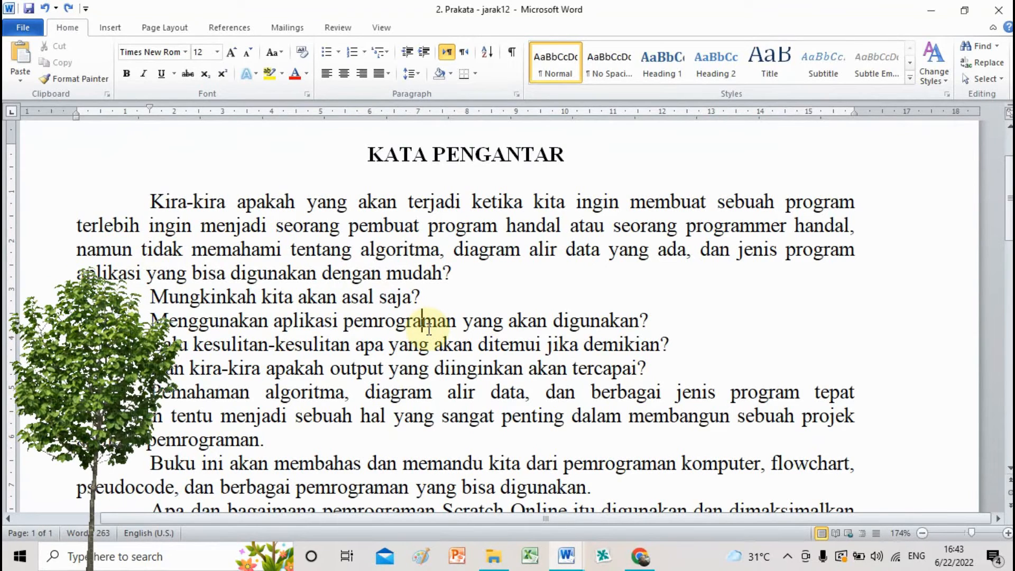
scroll(404, 306, down, 1)
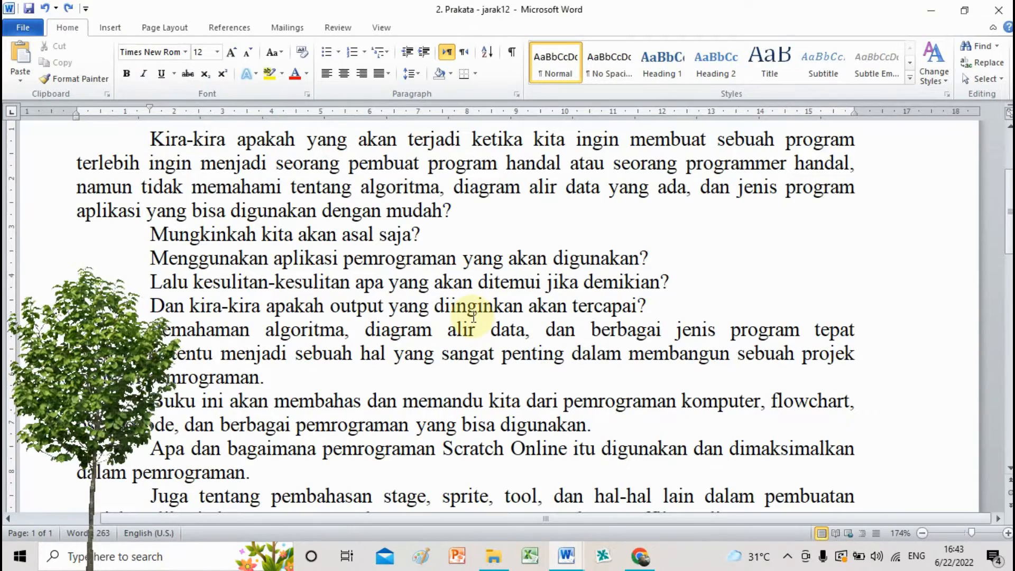
scroll(474, 317, down, 1)
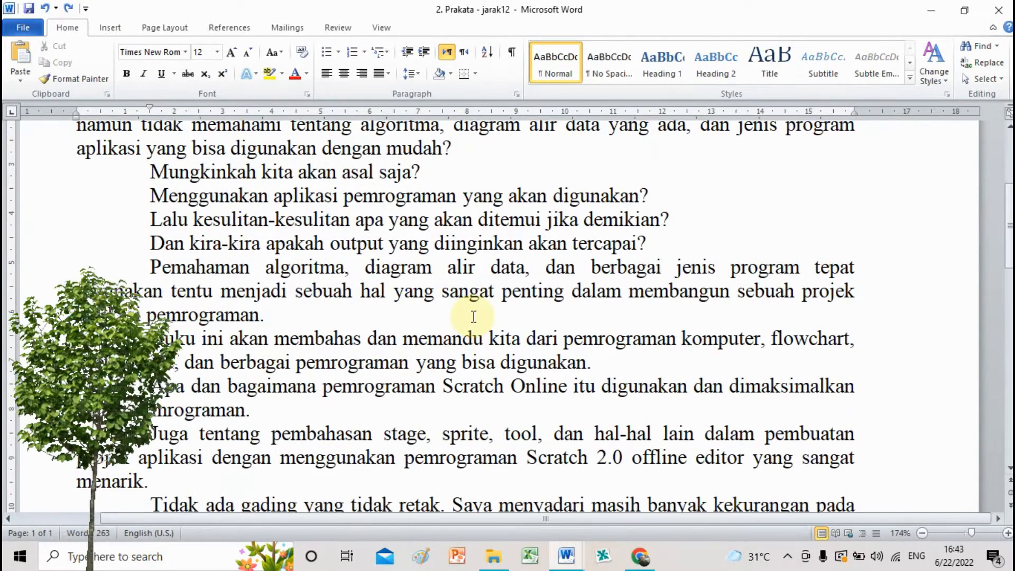
scroll(473, 317, up, 2)
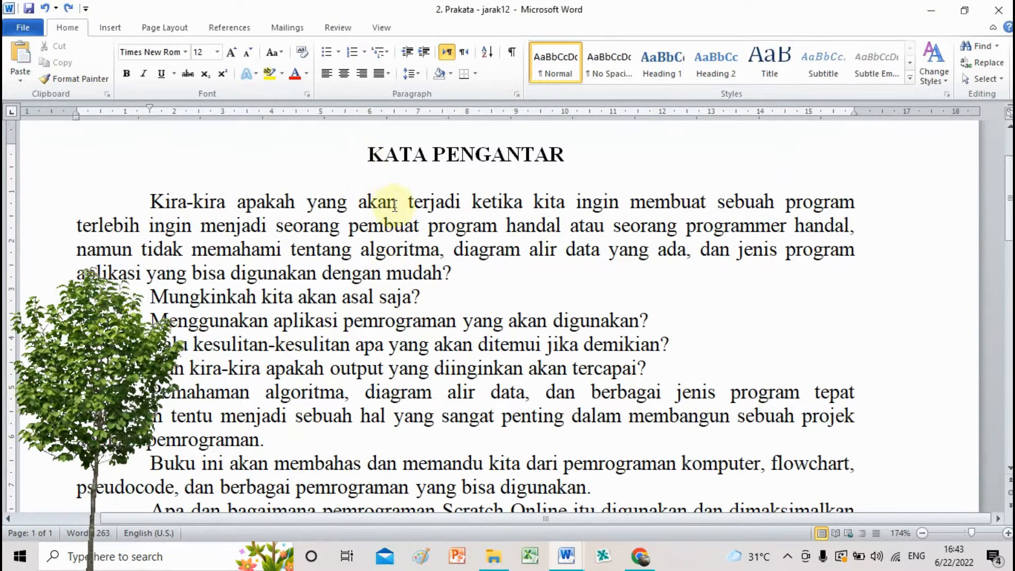
drag(371, 154, 465, 249)
click(405, 296)
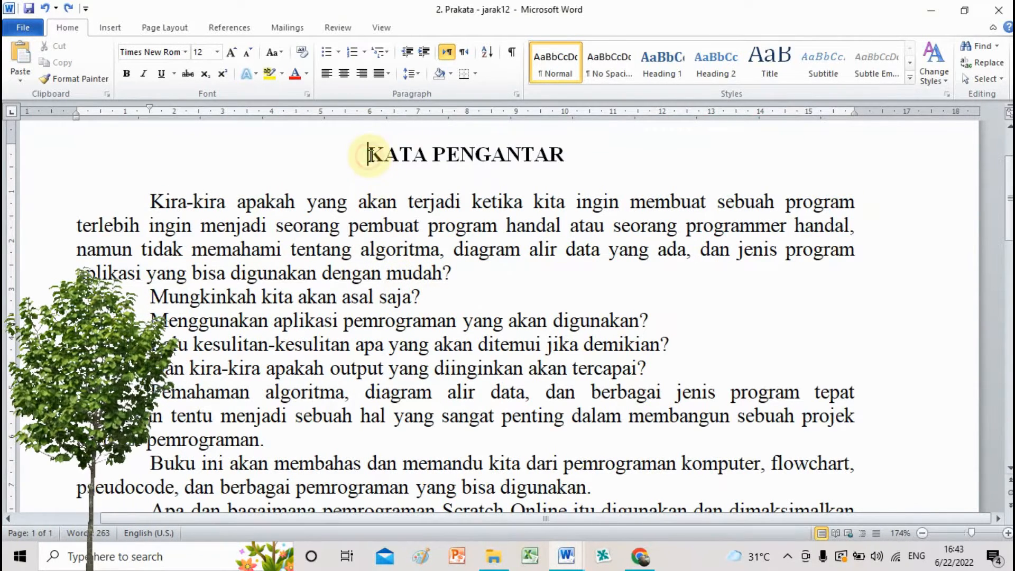
drag(367, 148, 743, 436)
click(508, 291)
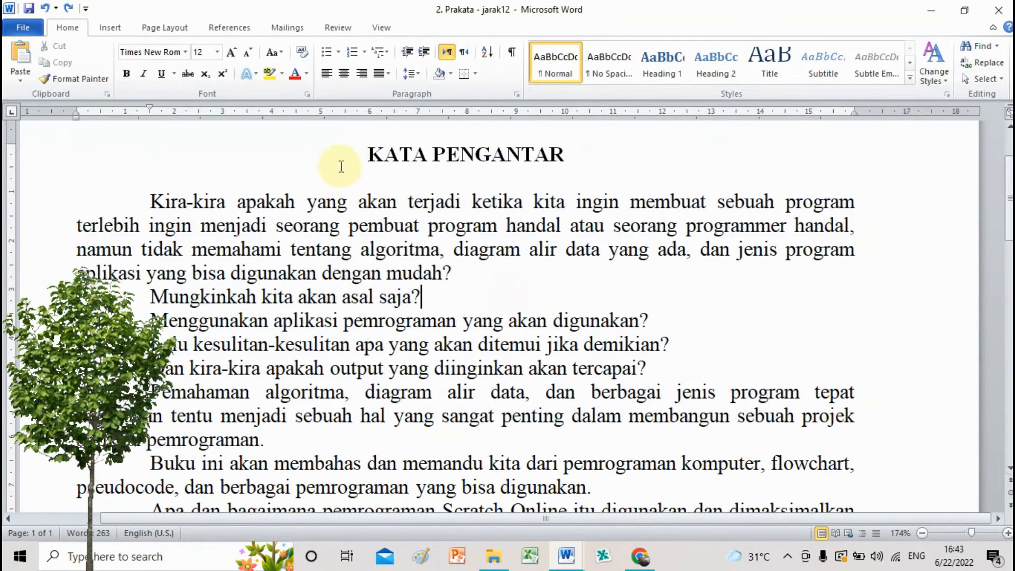
Select the text from the KATA PENGANTAR heading through the line "Mungkinkah kita akan asal saja?".
drag(355, 154, 546, 292)
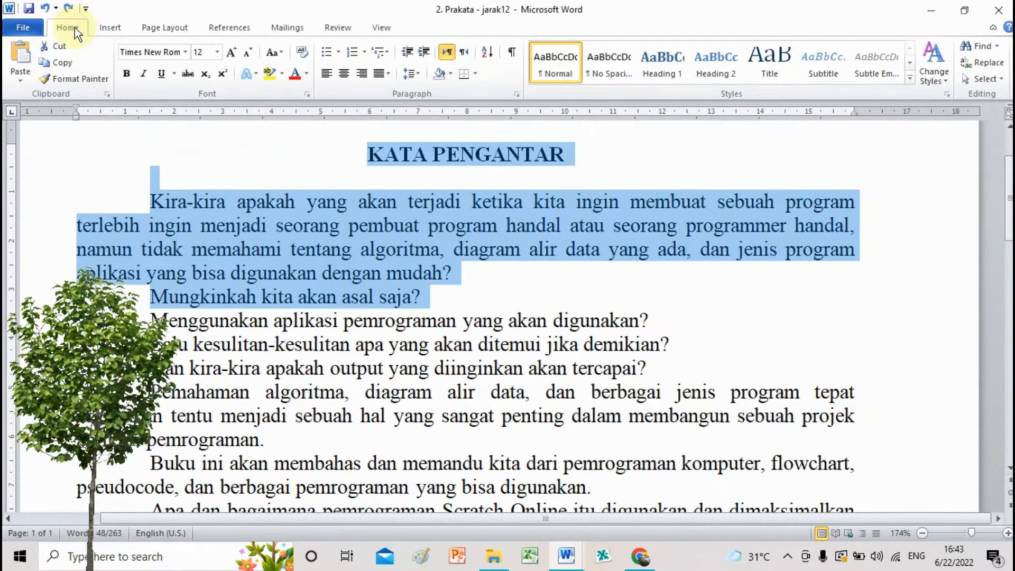
click(111, 28)
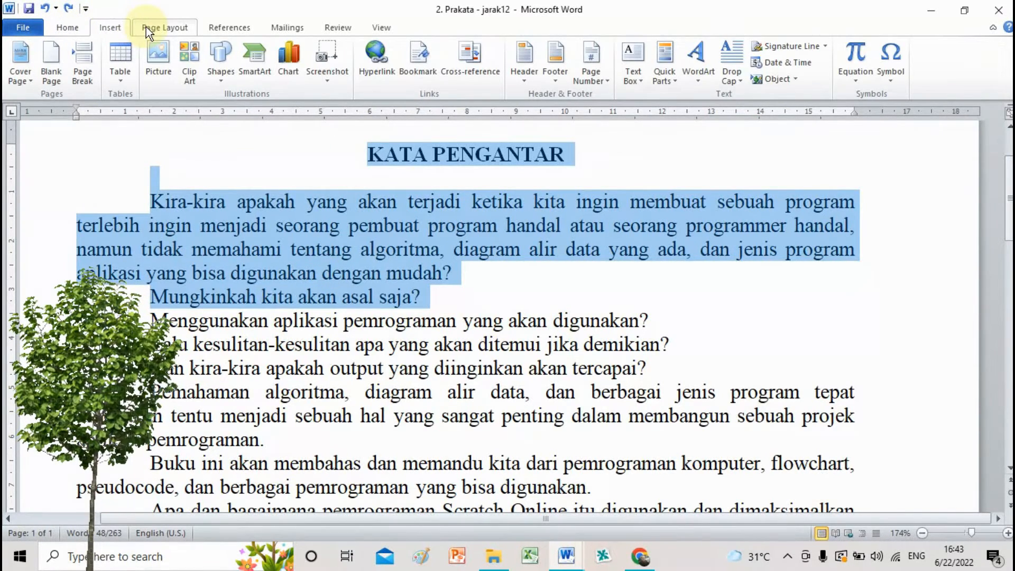
click(146, 27)
click(74, 30)
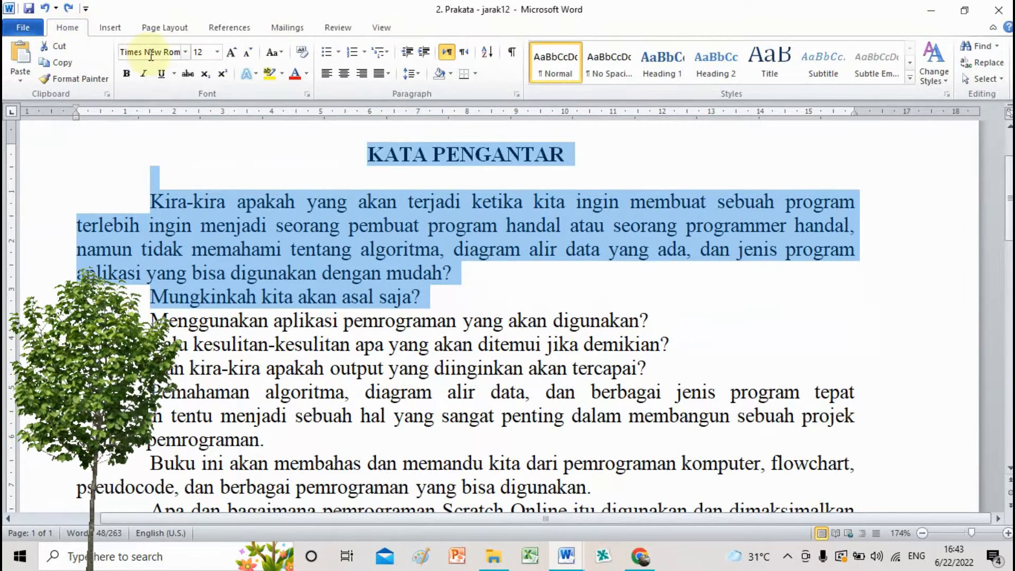
Open the Font settings for the selected text and review the basic font options and the available Latin fonts.
click(307, 95)
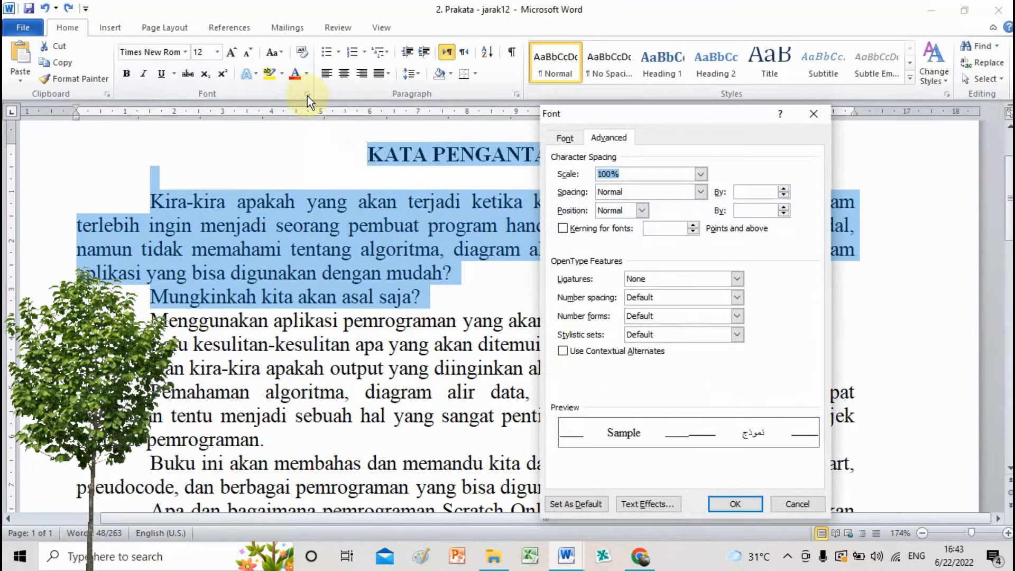
click(786, 504)
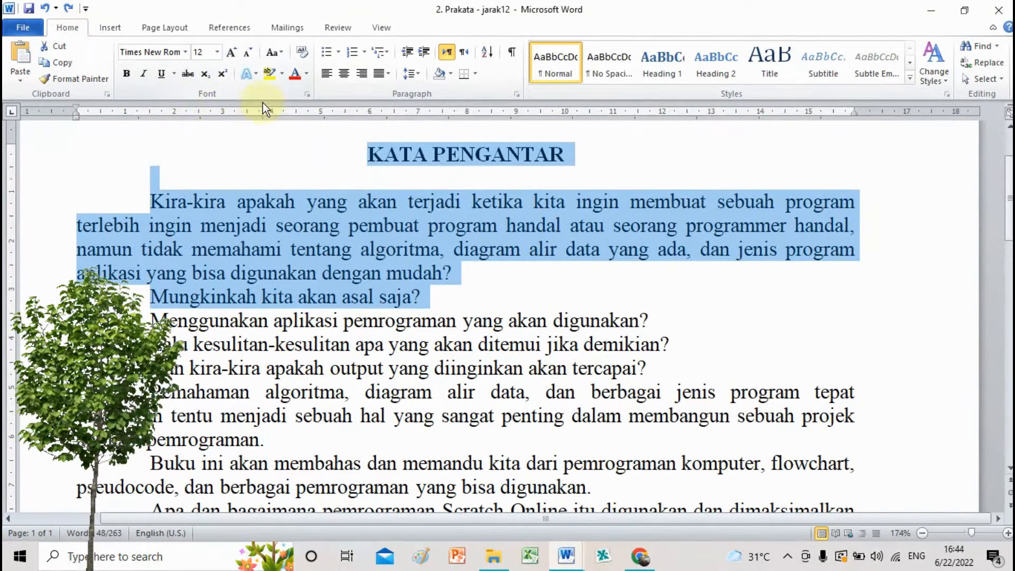
click(308, 97)
drag(655, 118, 583, 95)
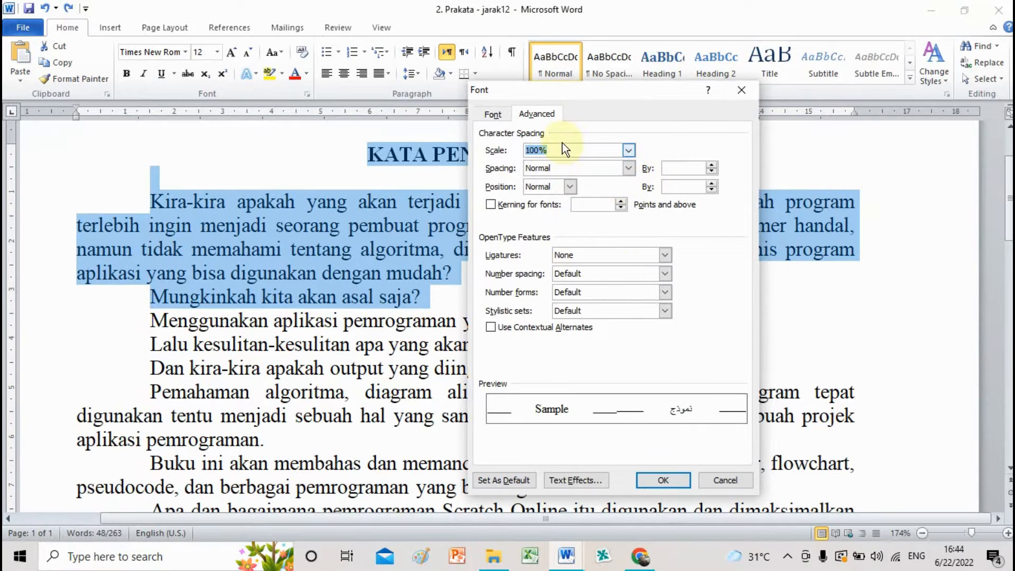
click(493, 115)
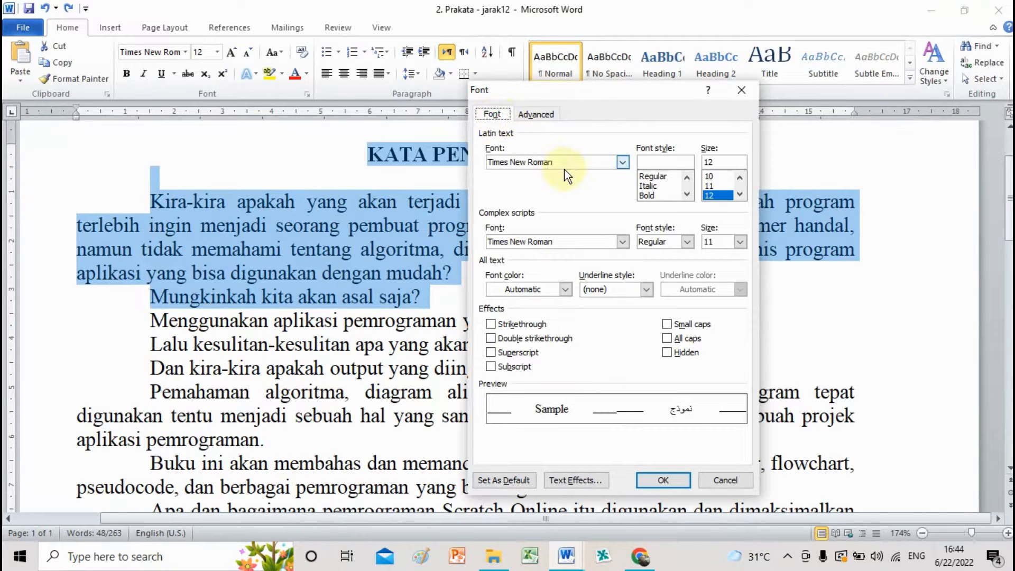
click(620, 165)
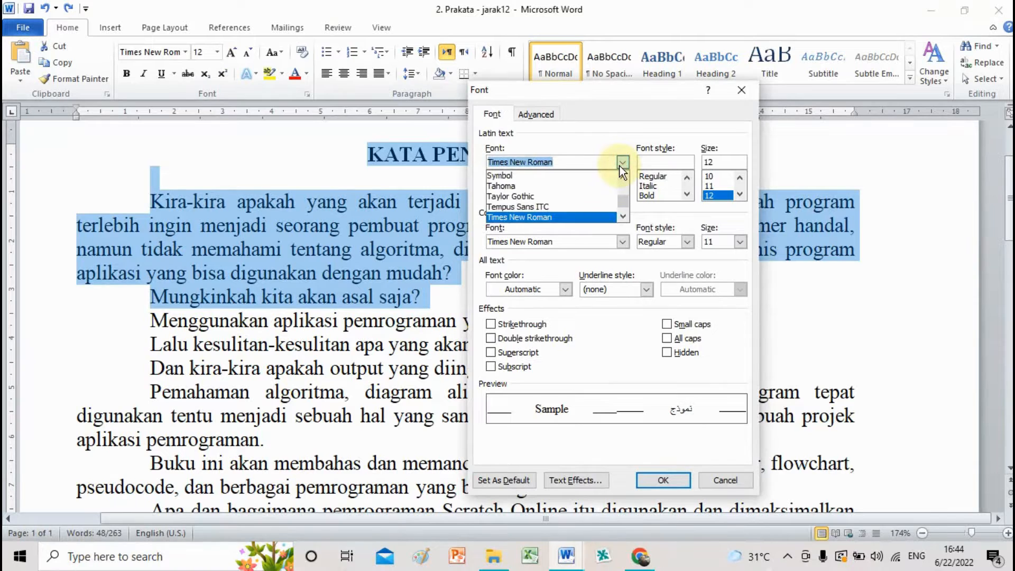
click(621, 170)
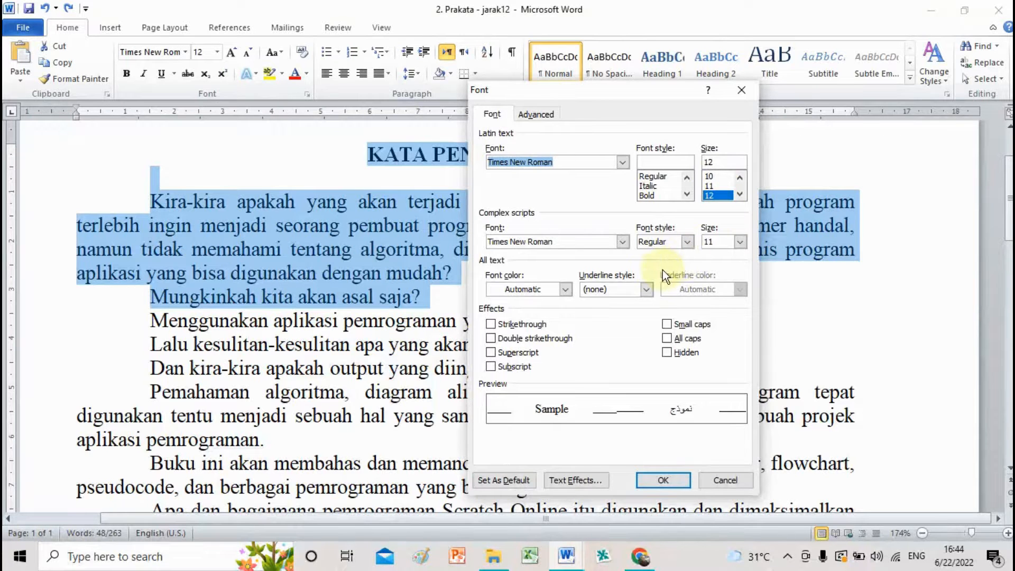
Try a 200% character scale on the selected text in the advanced font settings and restore it to 100%.
click(537, 115)
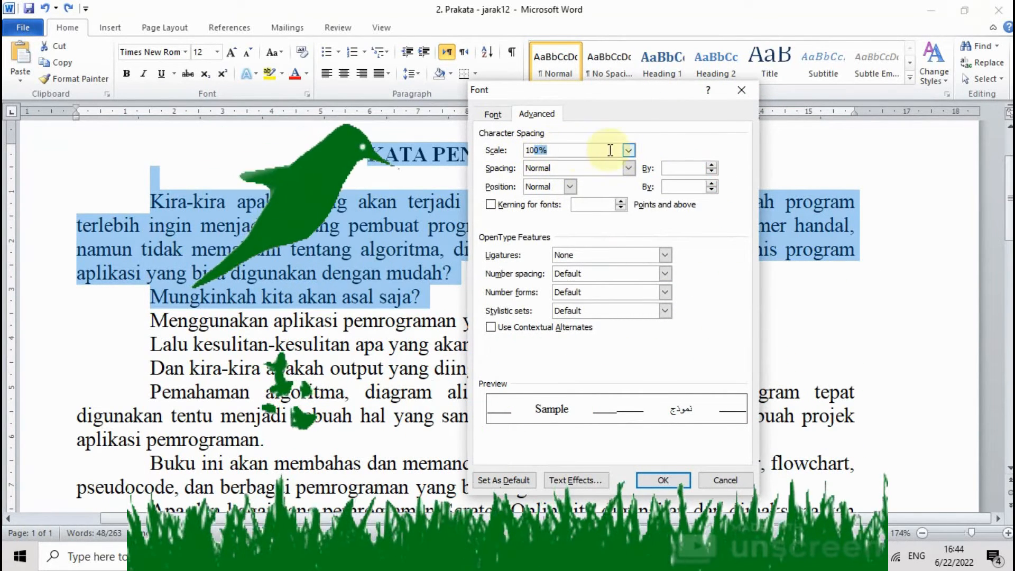
click(579, 152)
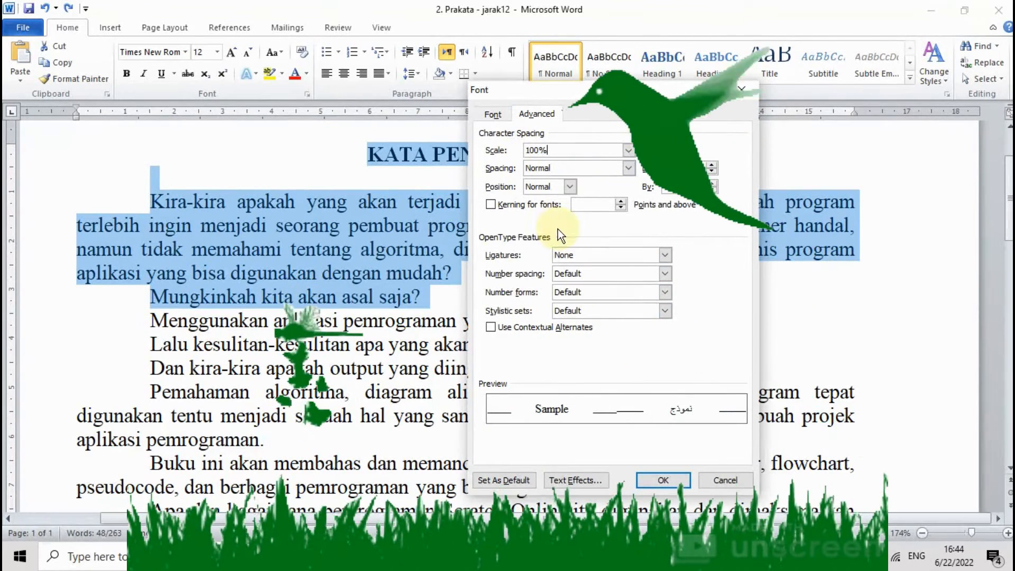
drag(623, 94, 642, 91)
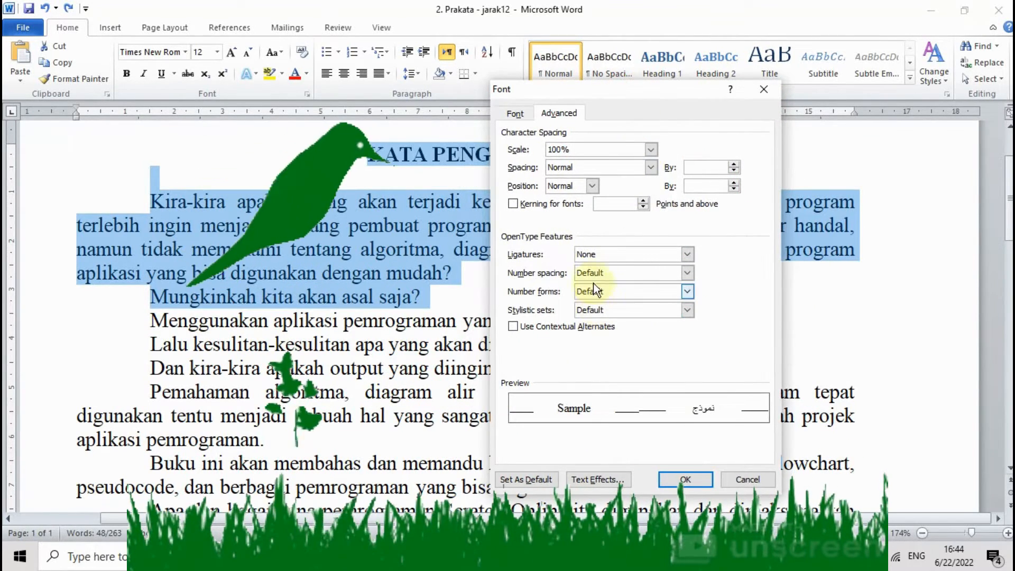
click(652, 149)
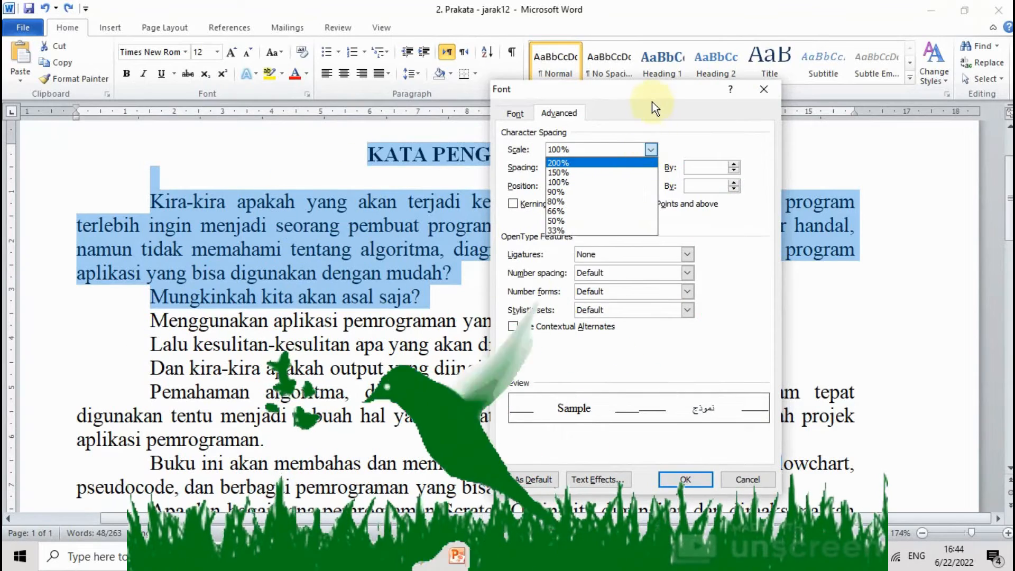
click(652, 92)
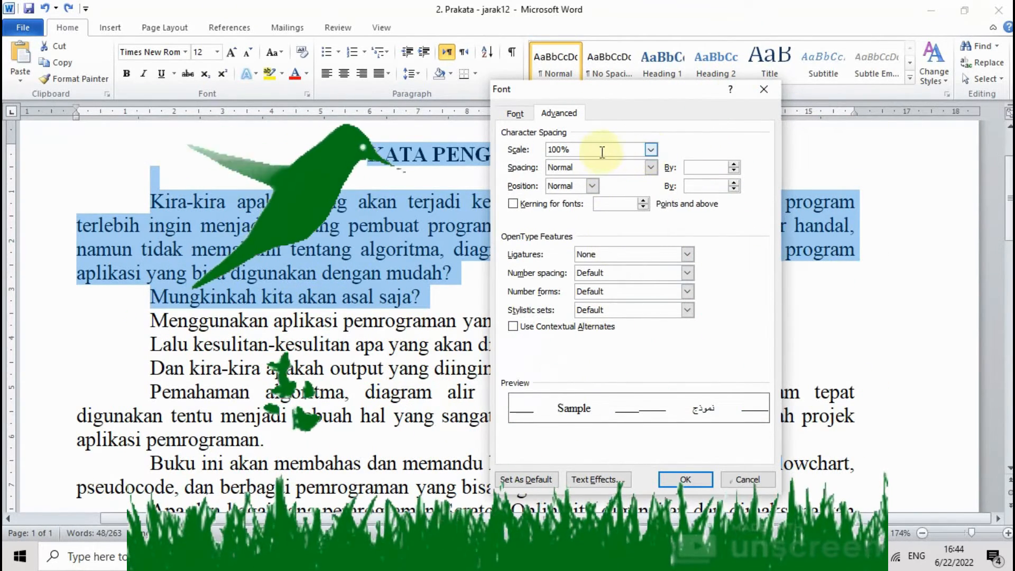
click(651, 150)
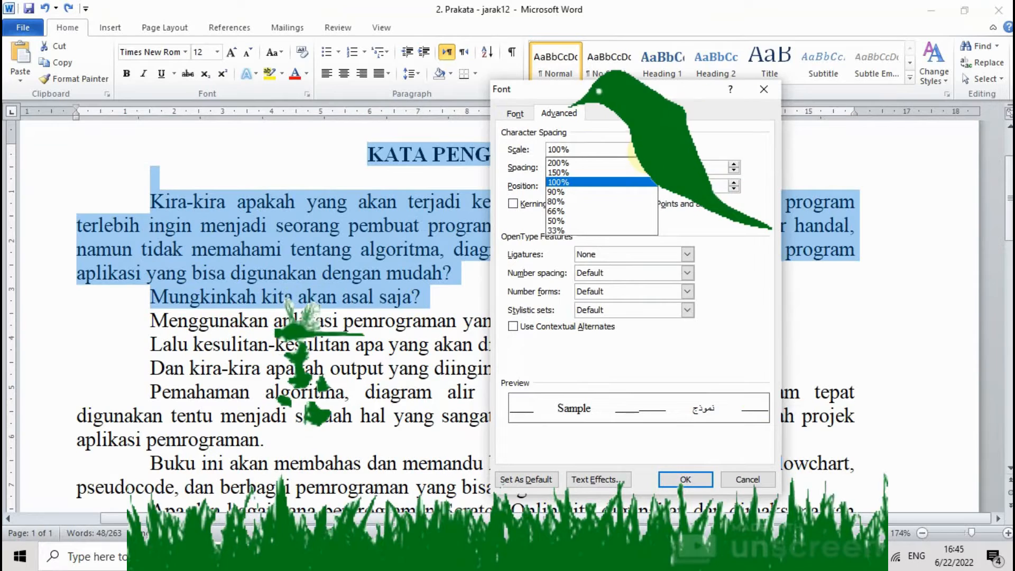
click(624, 163)
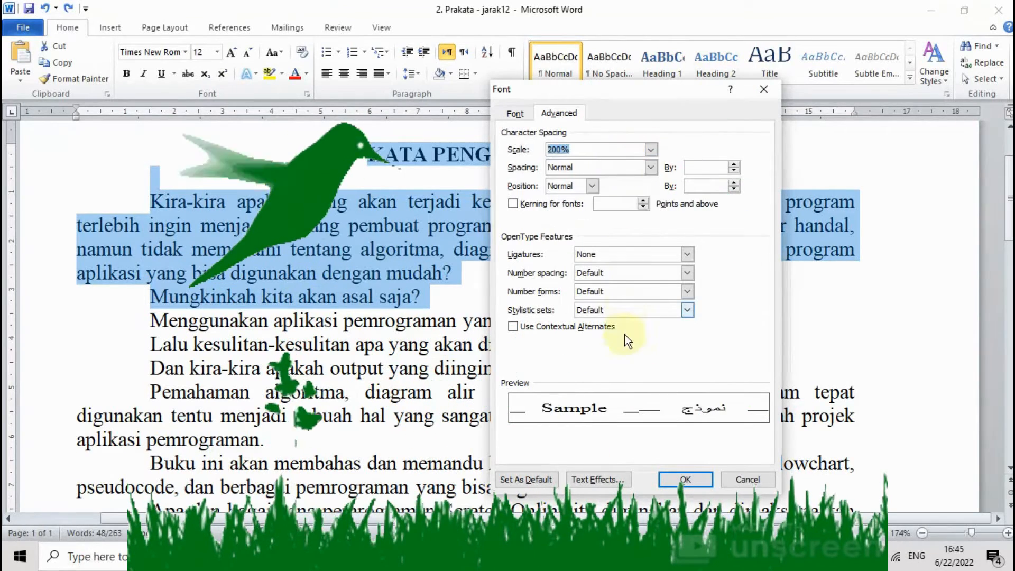
click(651, 149)
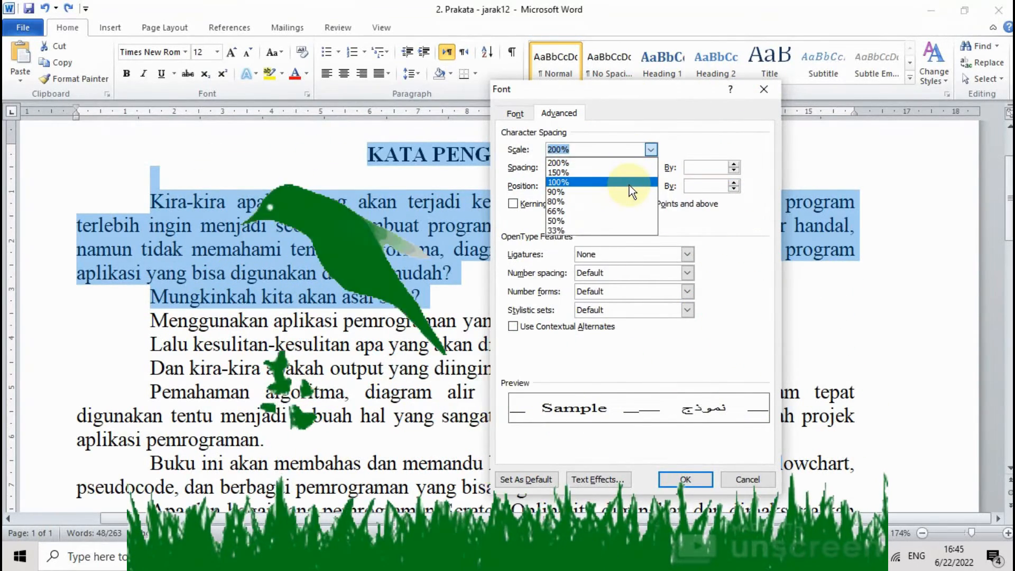
click(629, 183)
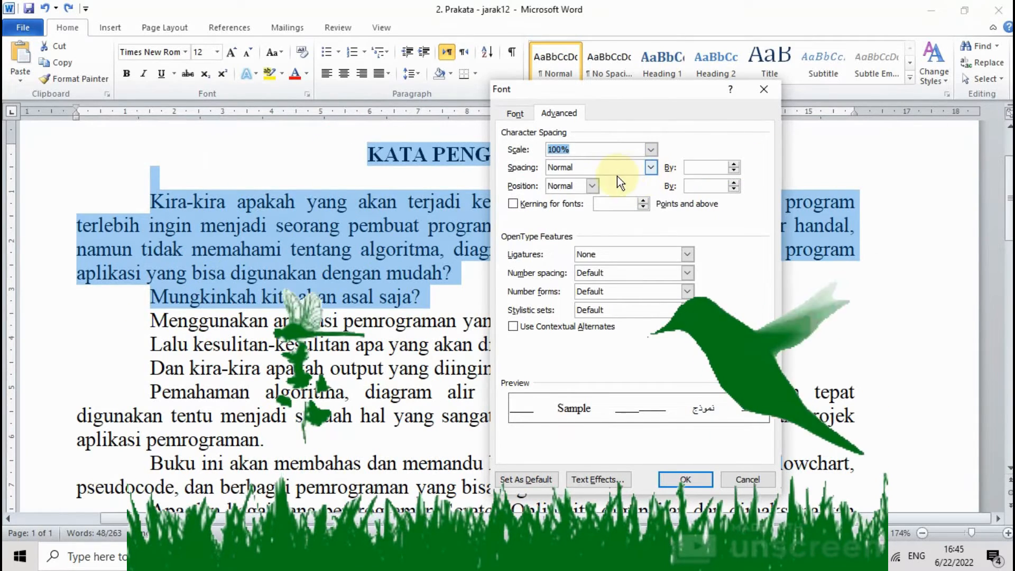
Try Expanded and Condensed character spacing by 1 pt on the selected text and restore Normal spacing.
click(652, 167)
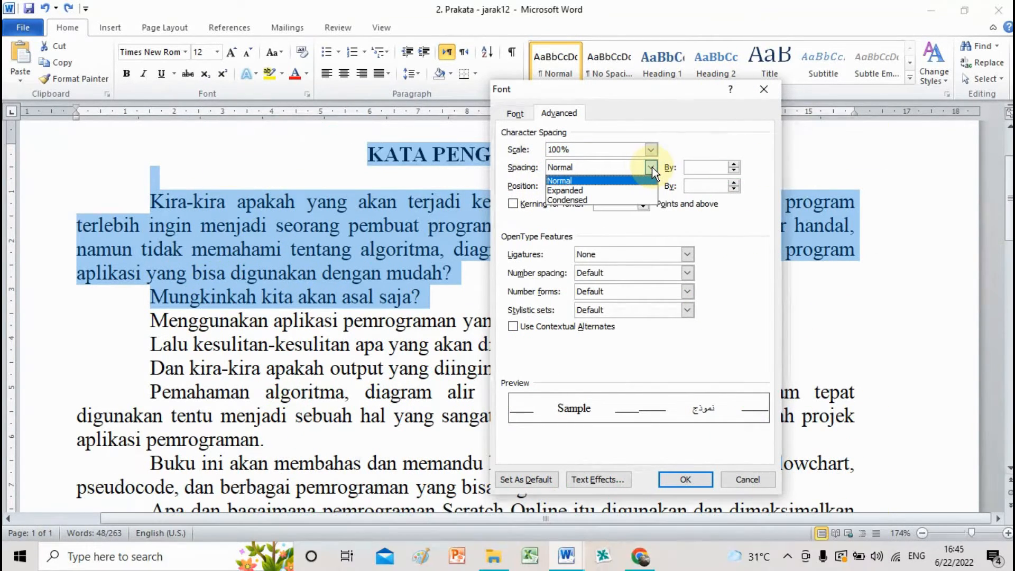
click(626, 189)
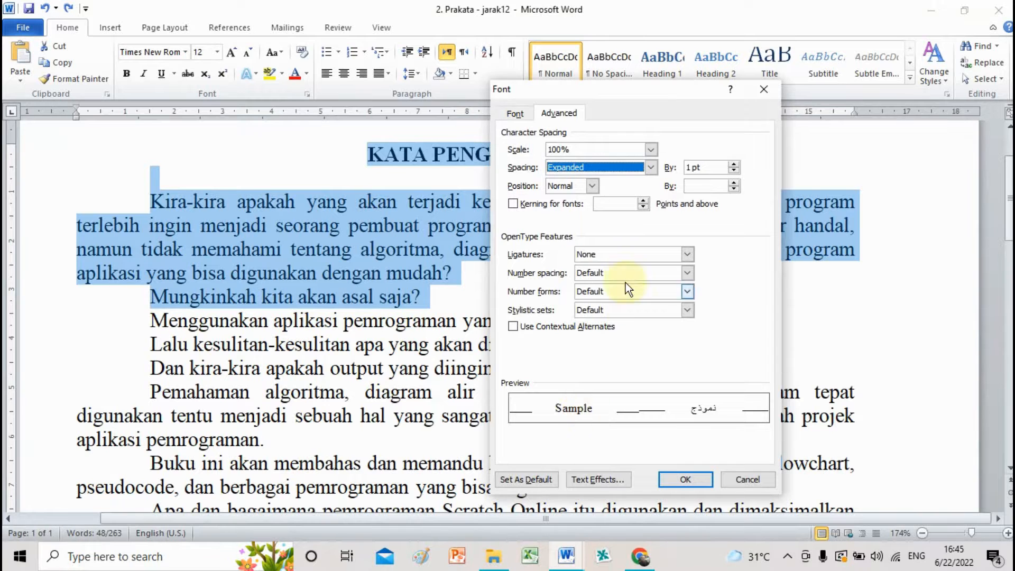
click(650, 168)
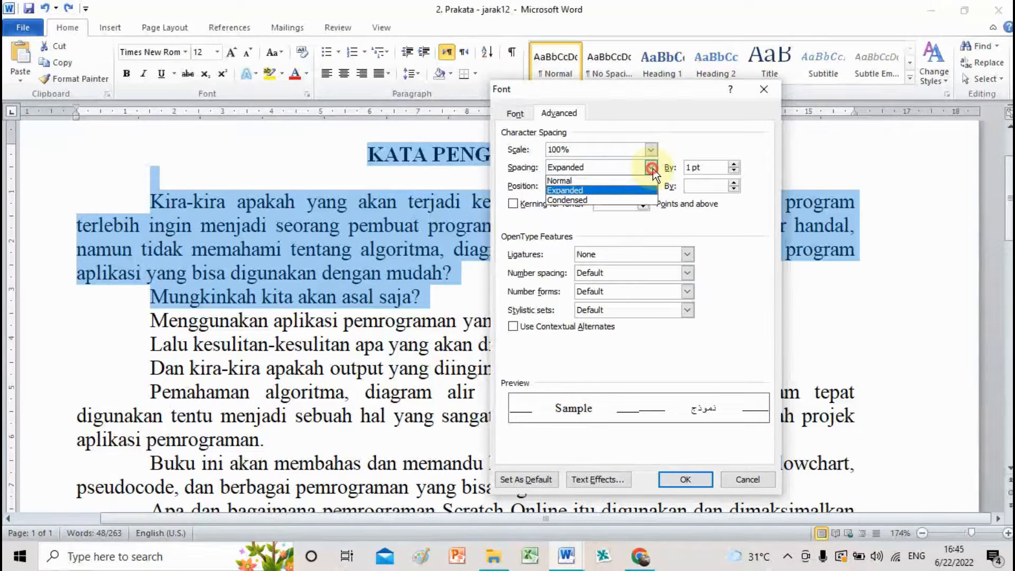
click(636, 199)
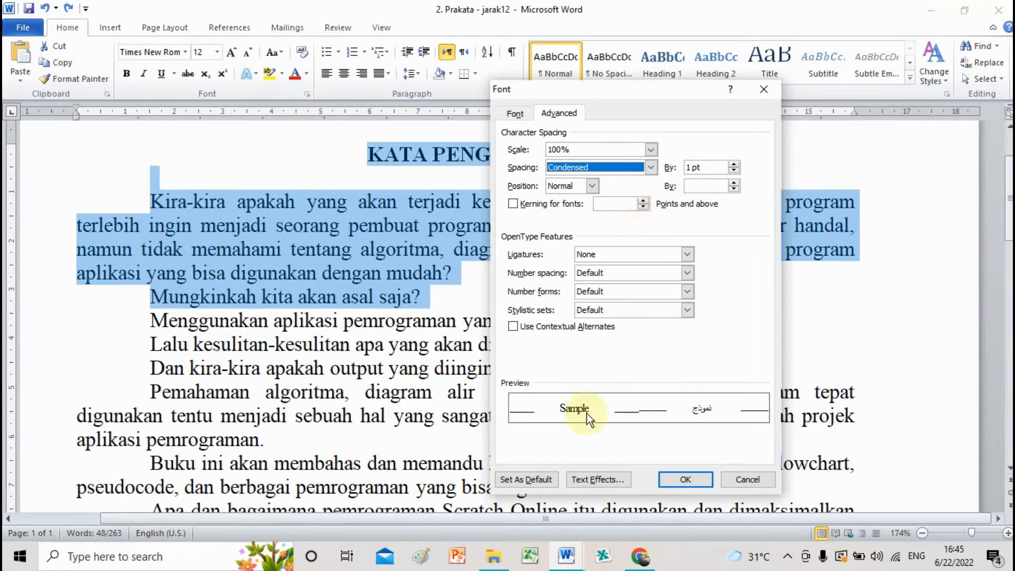
click(657, 170)
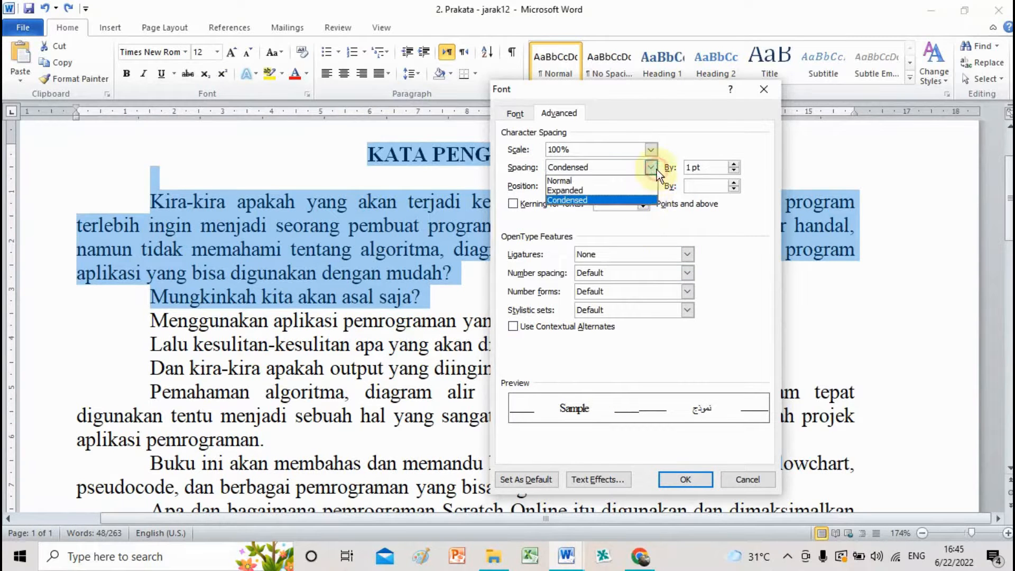
click(642, 183)
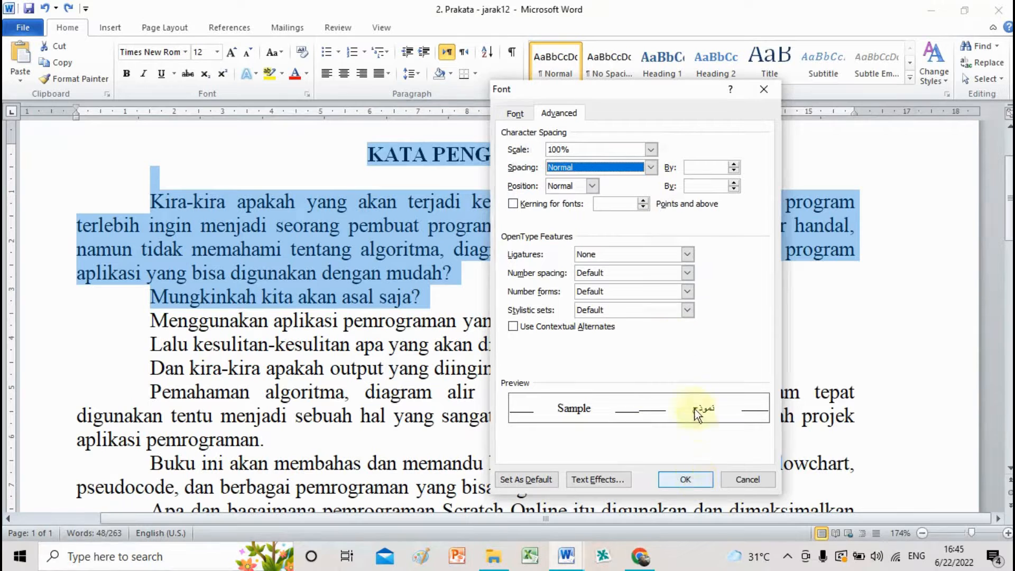
Try expanding the character spacing by 0.2 pt, return it to Normal and accept the Font settings.
click(734, 165)
click(733, 165)
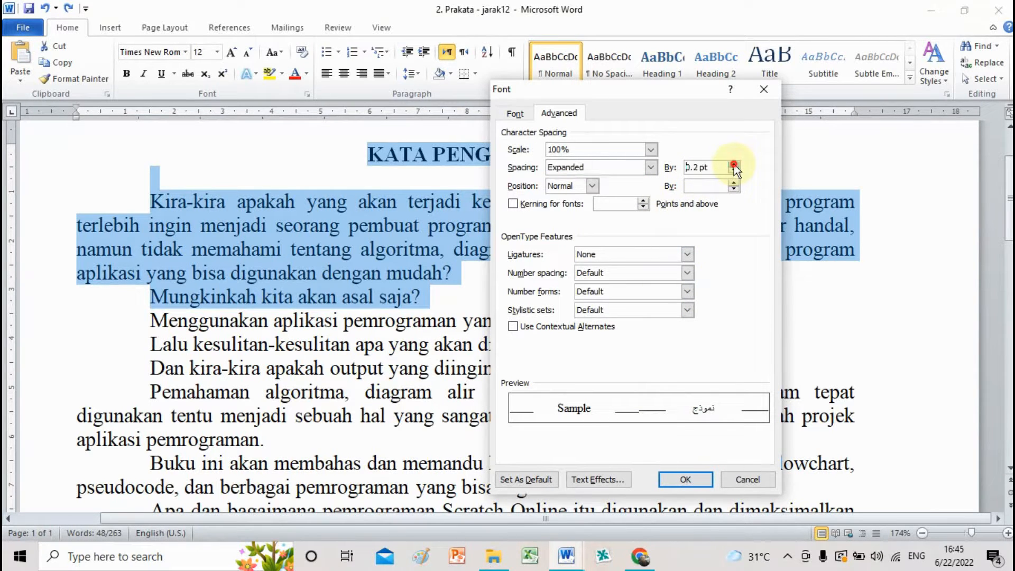
click(734, 170)
click(733, 170)
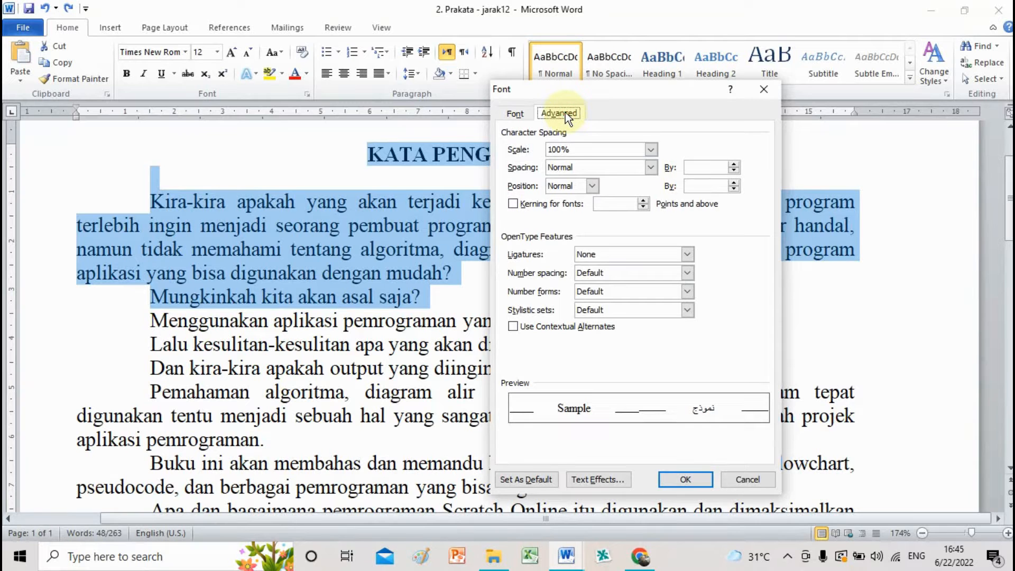
click(690, 479)
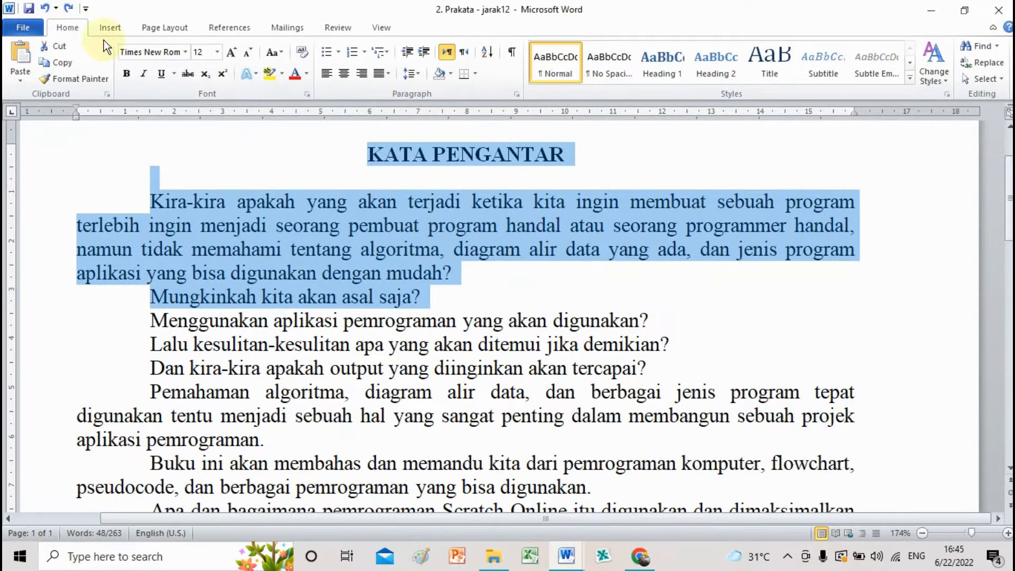
Open the Paragraph indents and spacing settings for the selected foreword text.
click(516, 95)
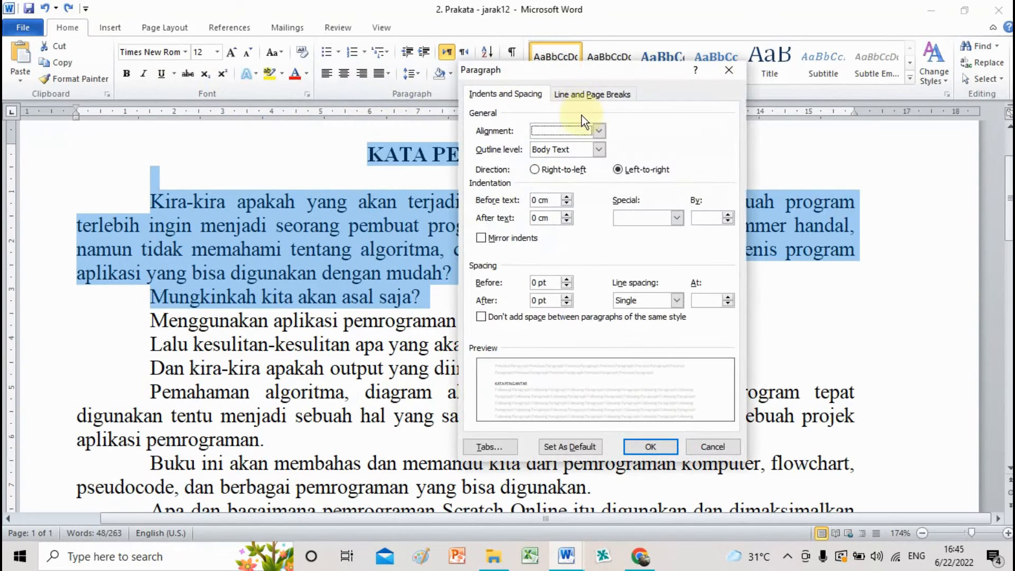
drag(582, 77, 649, 79)
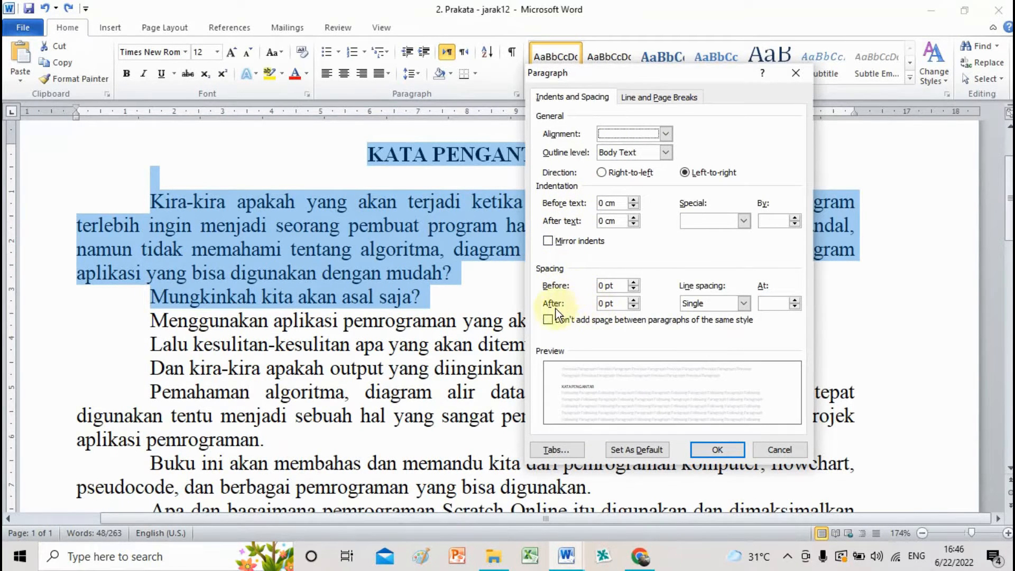
click(618, 286)
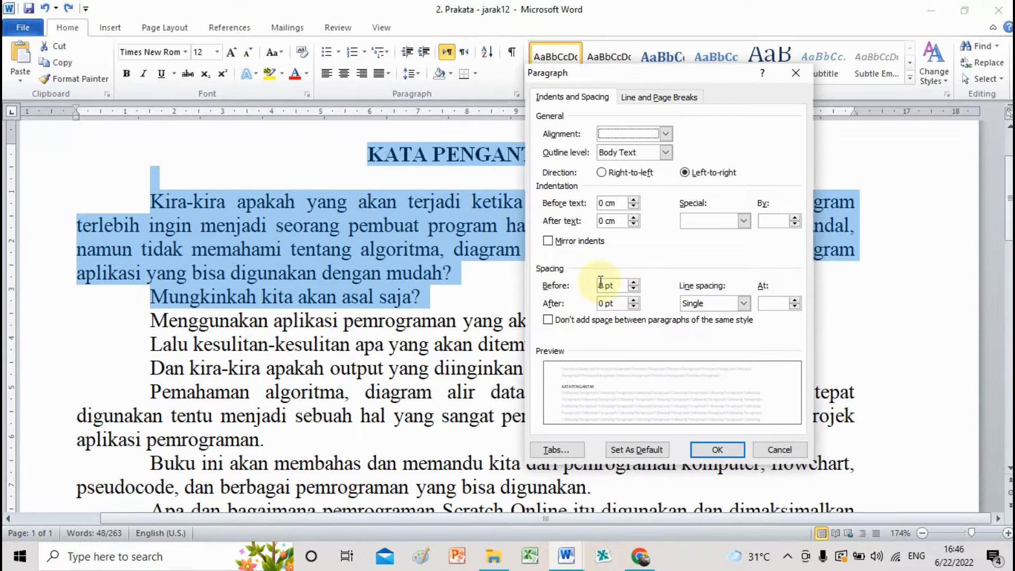
Set the spacing before the selected paragraphs to 60 pt.
click(634, 282)
click(635, 283)
click(634, 283)
click(635, 283)
click(634, 282)
click(635, 283)
click(634, 283)
click(634, 283)
click(635, 283)
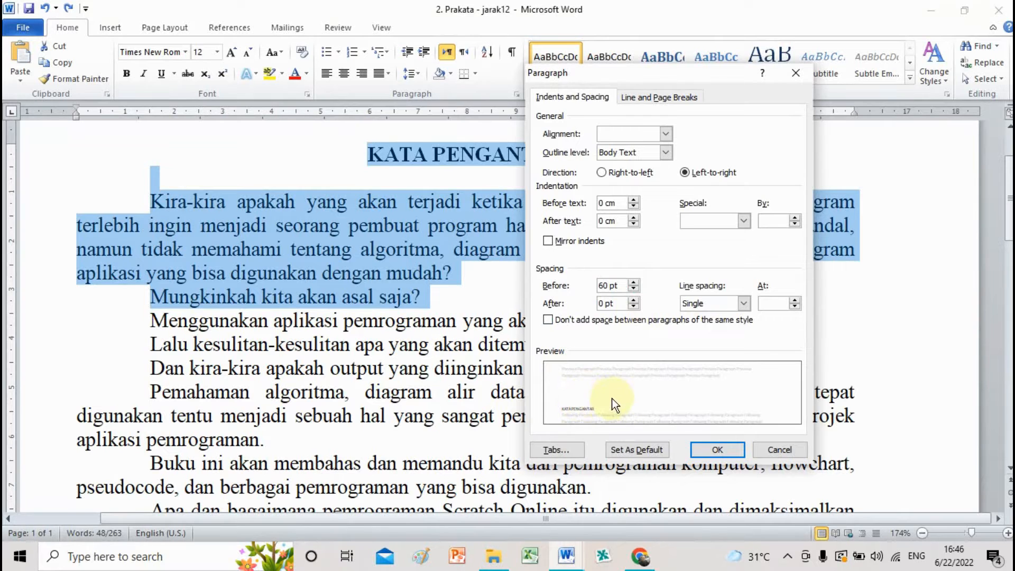
Reset the spacing before the selected paragraphs to 0 pt.
click(634, 291)
click(633, 291)
click(634, 291)
click(633, 290)
click(634, 291)
click(634, 291)
click(634, 290)
click(633, 291)
click(634, 291)
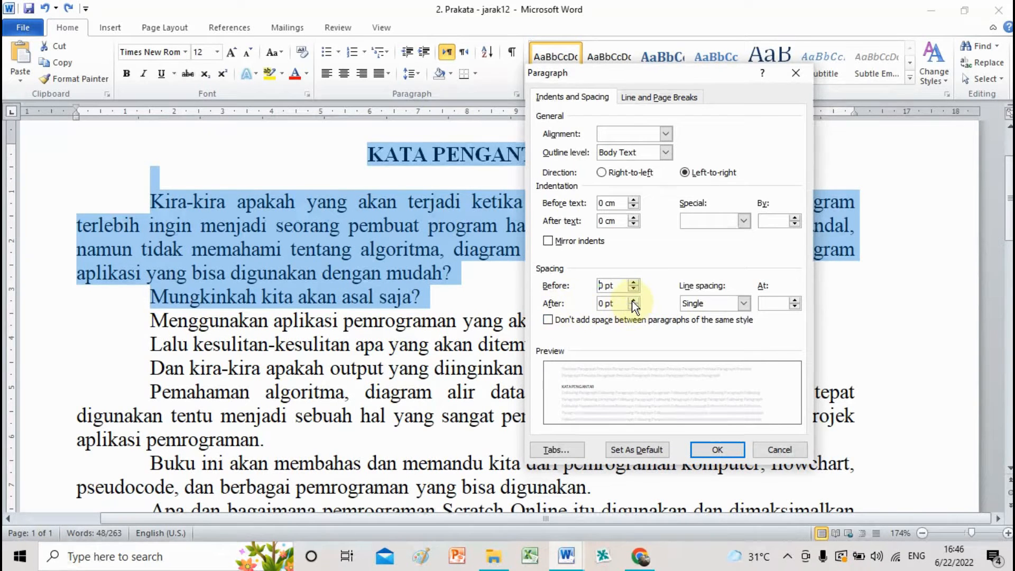
Set the spacing after the selected paragraphs to 54 pt.
click(633, 300)
click(633, 299)
click(634, 300)
click(633, 300)
click(633, 300)
click(633, 299)
click(633, 299)
click(633, 299)
click(633, 299)
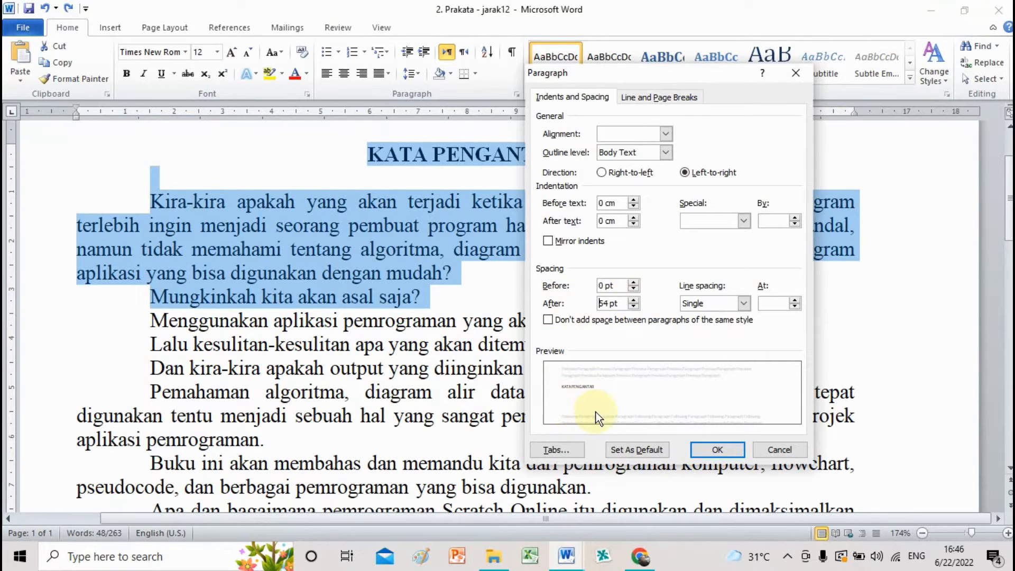
Reset the spacing after the selected paragraphs to 0 pt.
click(633, 307)
click(633, 307)
click(632, 307)
click(633, 307)
click(633, 307)
click(633, 307)
click(633, 307)
click(633, 307)
click(632, 307)
click(633, 307)
click(632, 300)
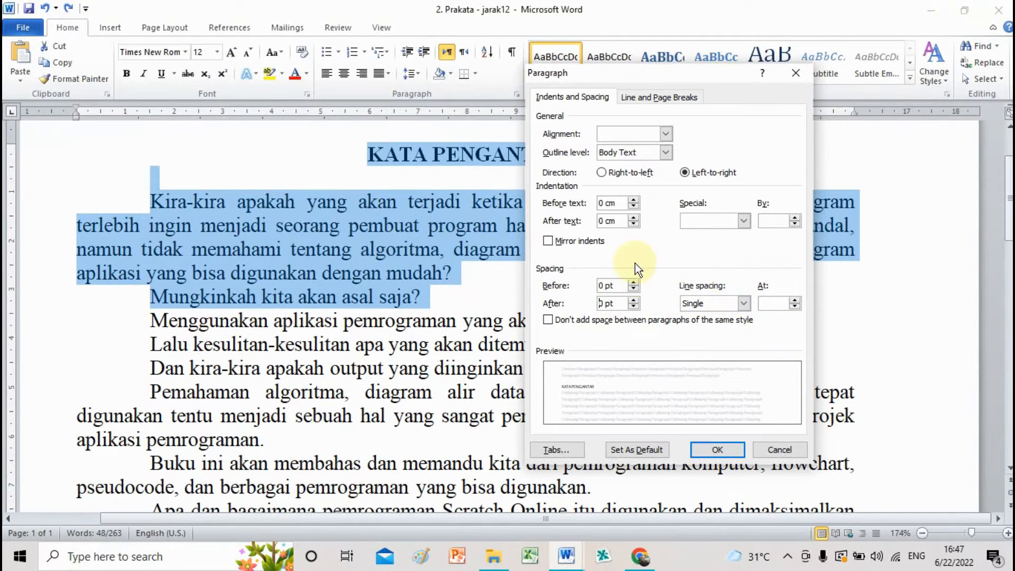
Set the line spacing of the selected KATA PENGANTAR heading and opening paragraphs to 1.5 lines.
click(744, 305)
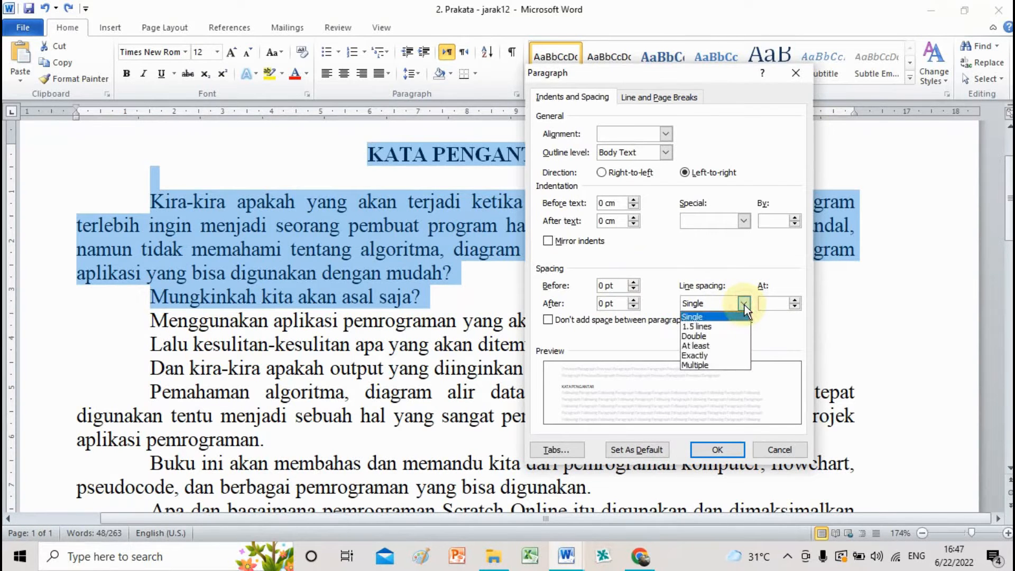
click(716, 327)
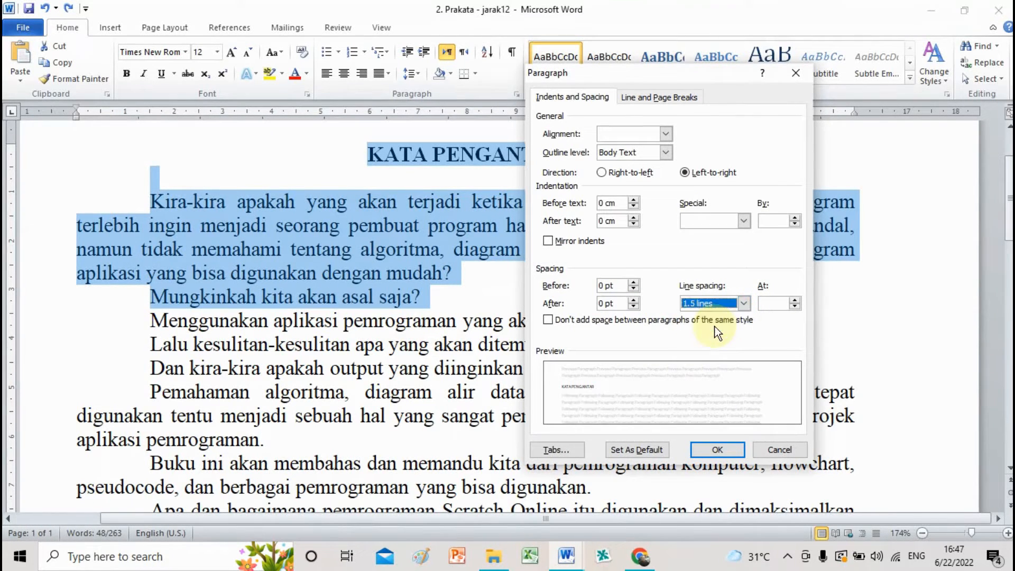
click(744, 305)
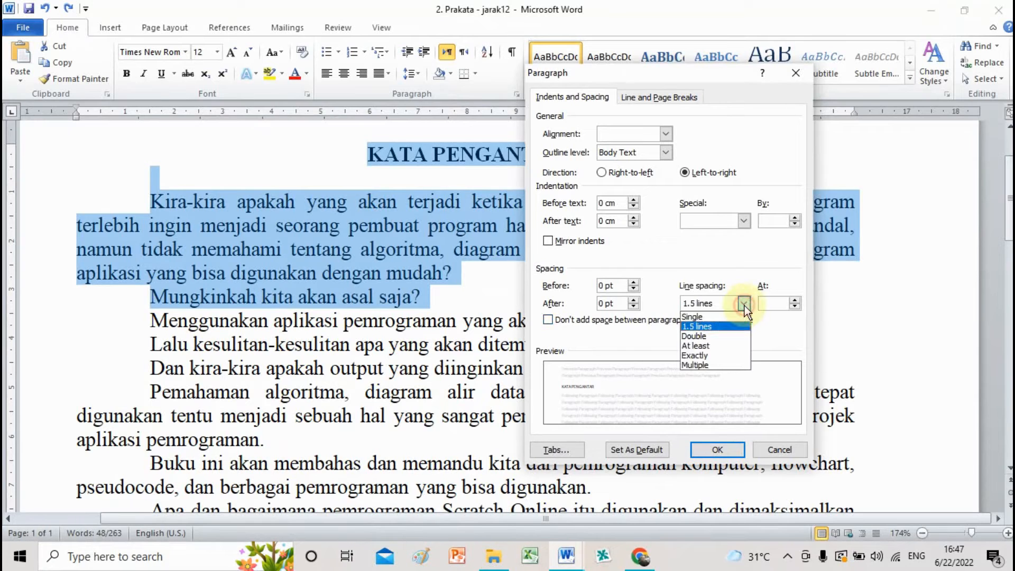
click(717, 323)
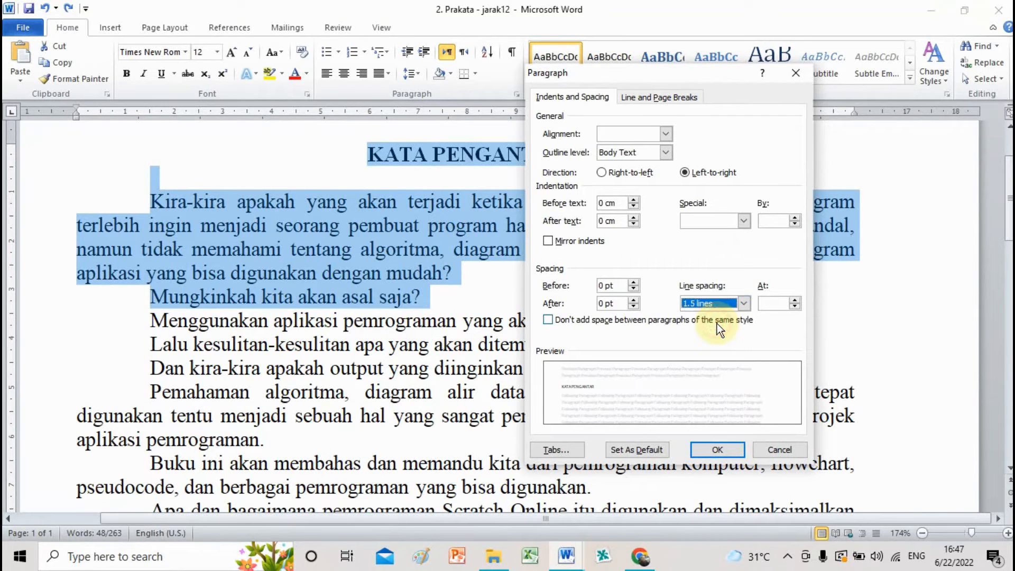
click(725, 447)
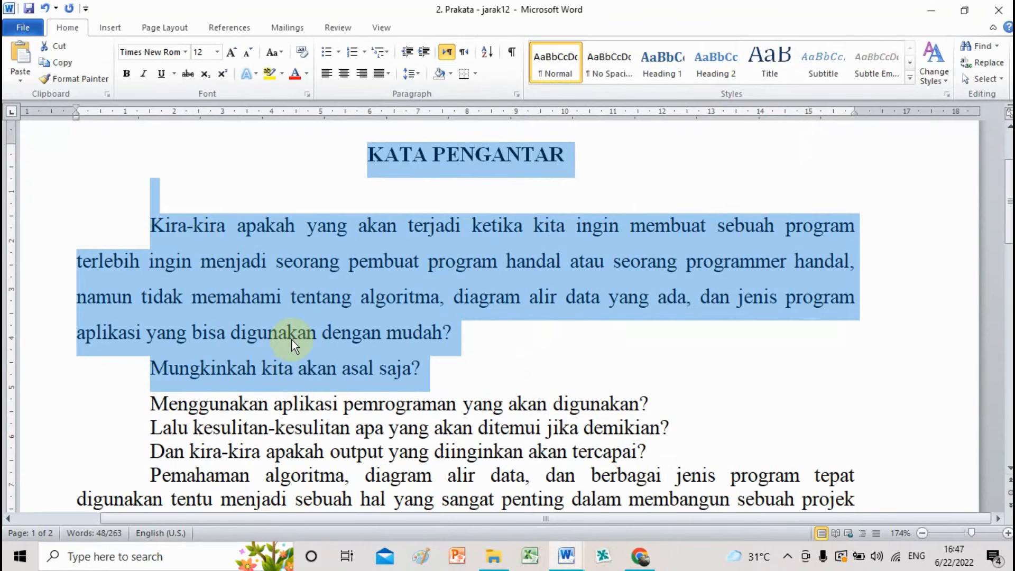
scroll(278, 267, down, 2)
scroll(310, 295, up, 3)
scroll(310, 295, down, 1)
scroll(310, 295, down, 1)
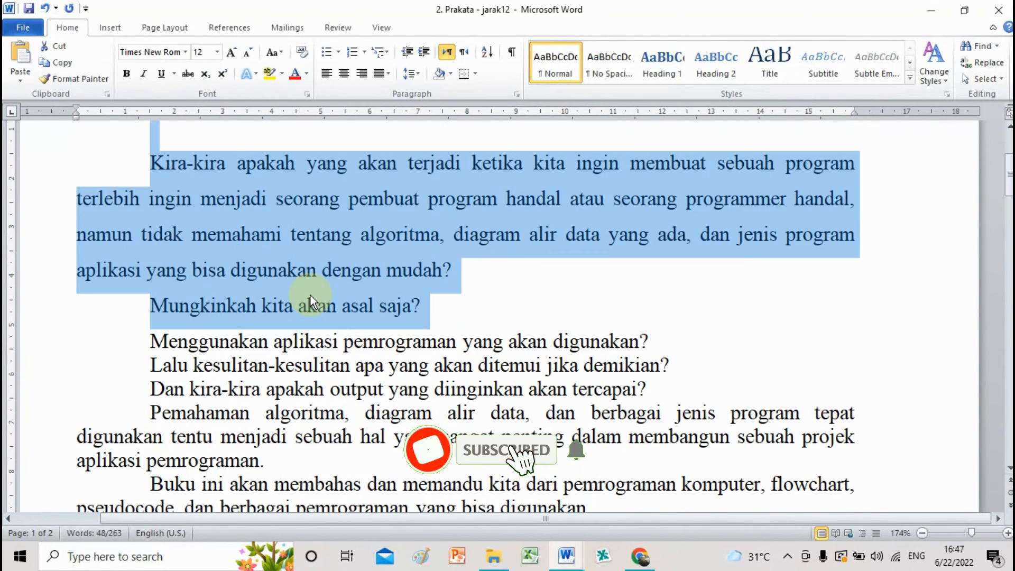
scroll(408, 314, up, 1)
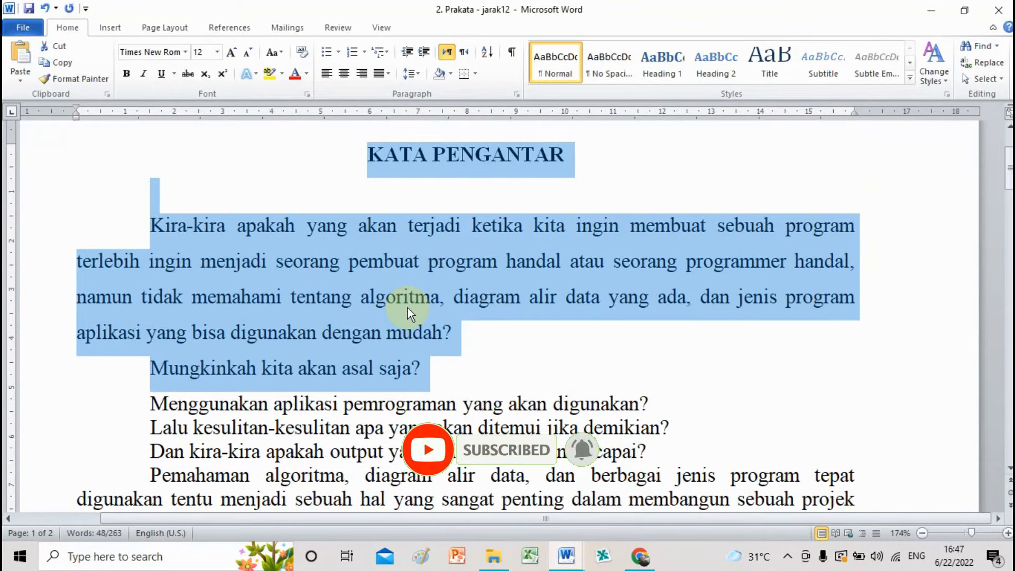
Set 1.5-line spacing for the paragraphs from "Mungkinkah kita akan asal saja?" through the one starting "Pemahaman algoritma".
scroll(430, 332, down, 1)
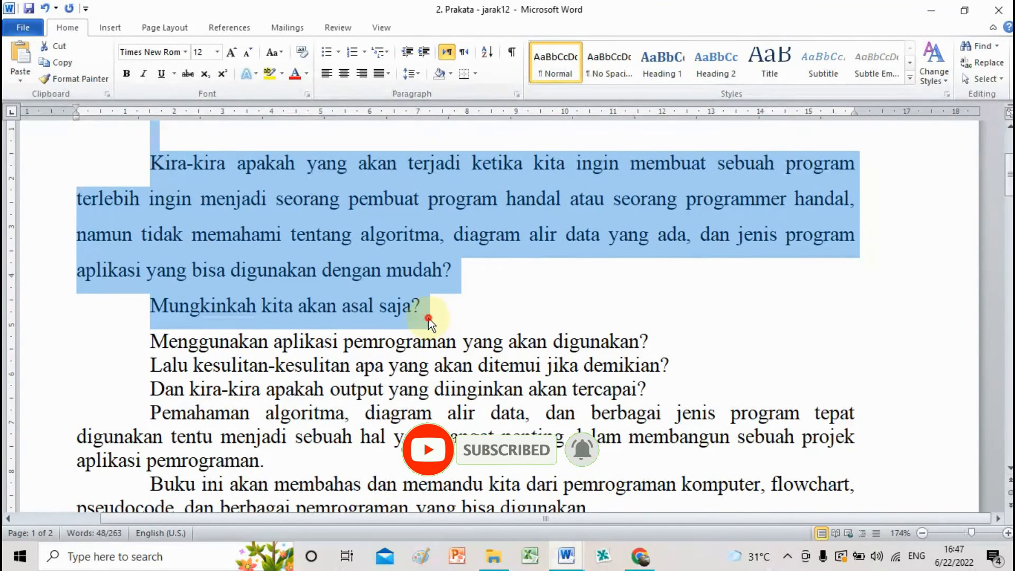
click(423, 308)
drag(82, 306, 849, 446)
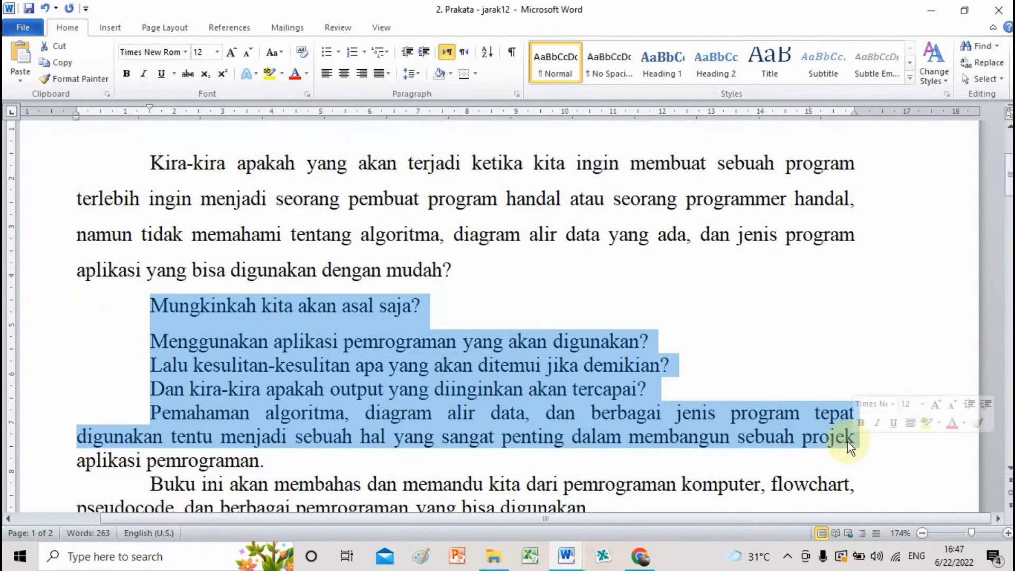
click(516, 93)
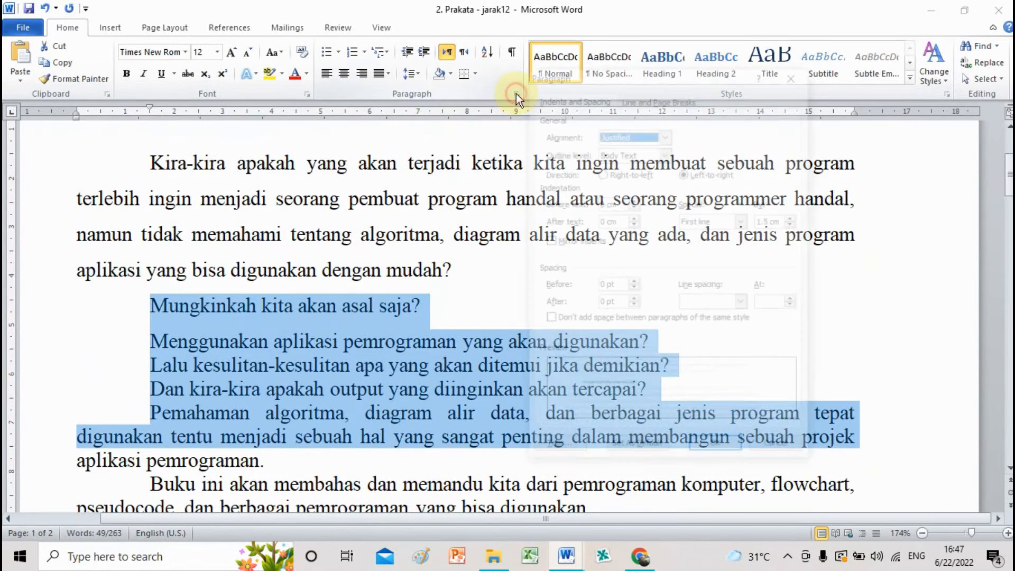
click(745, 304)
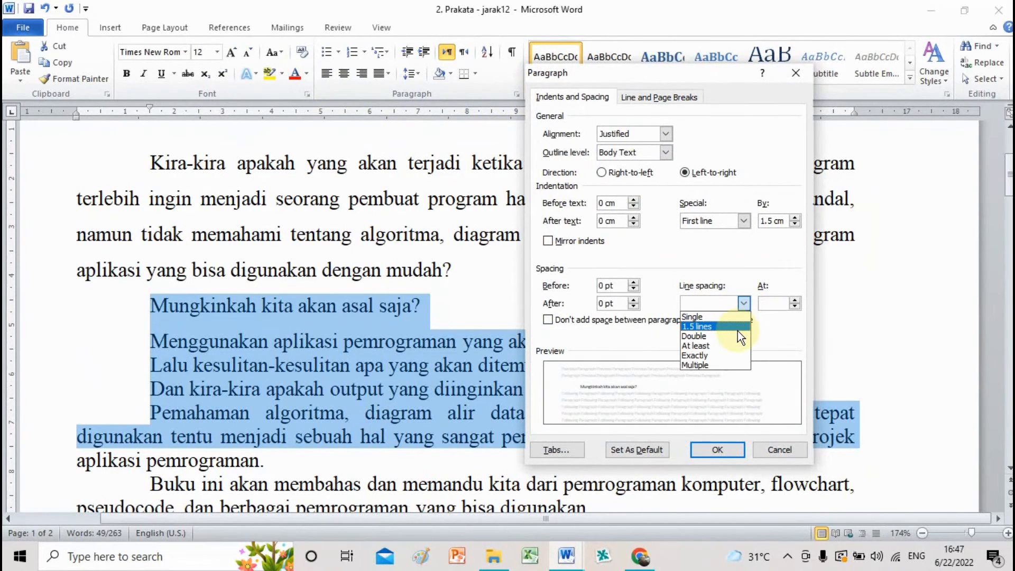
click(738, 327)
click(722, 456)
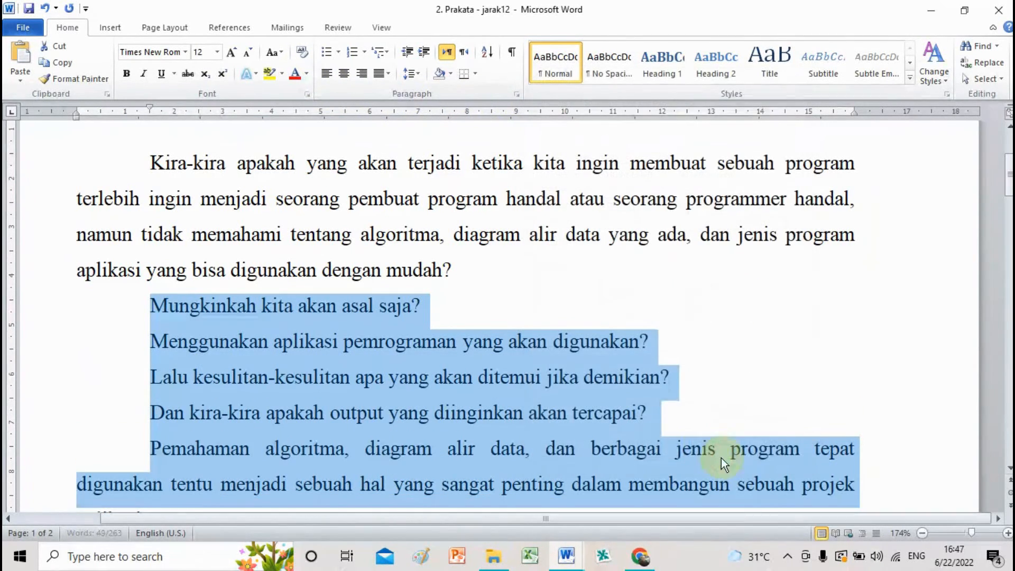
click(651, 380)
scroll(651, 325, up, 1)
scroll(652, 325, up, 2)
scroll(650, 324, down, 3)
scroll(650, 264, up, 3)
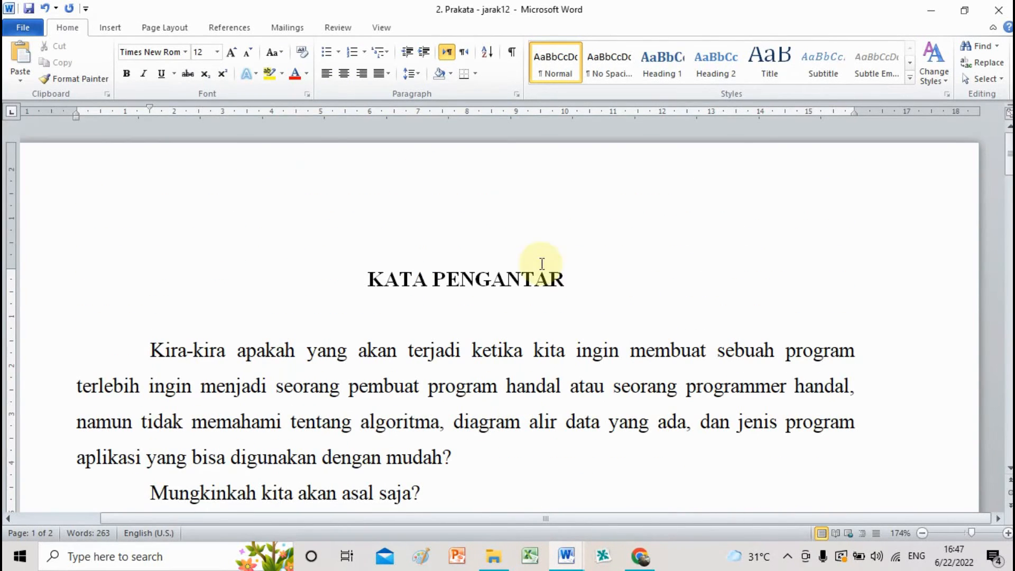
Select the entire document and set its line spacing to 1.5 lines.
triple_click(38, 298)
scroll(543, 419, down, 10)
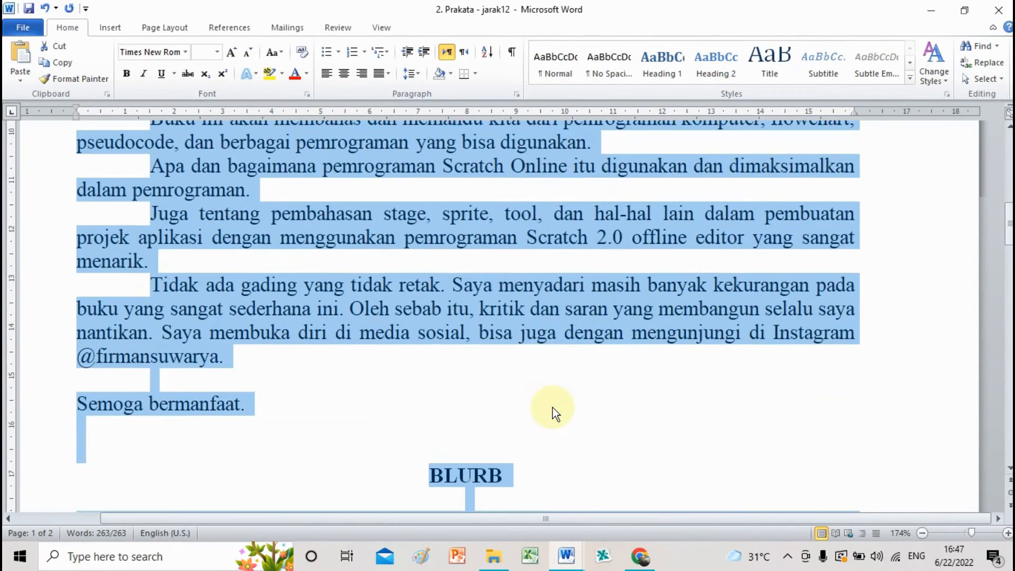
scroll(552, 406, down, 10)
scroll(566, 396, up, 6)
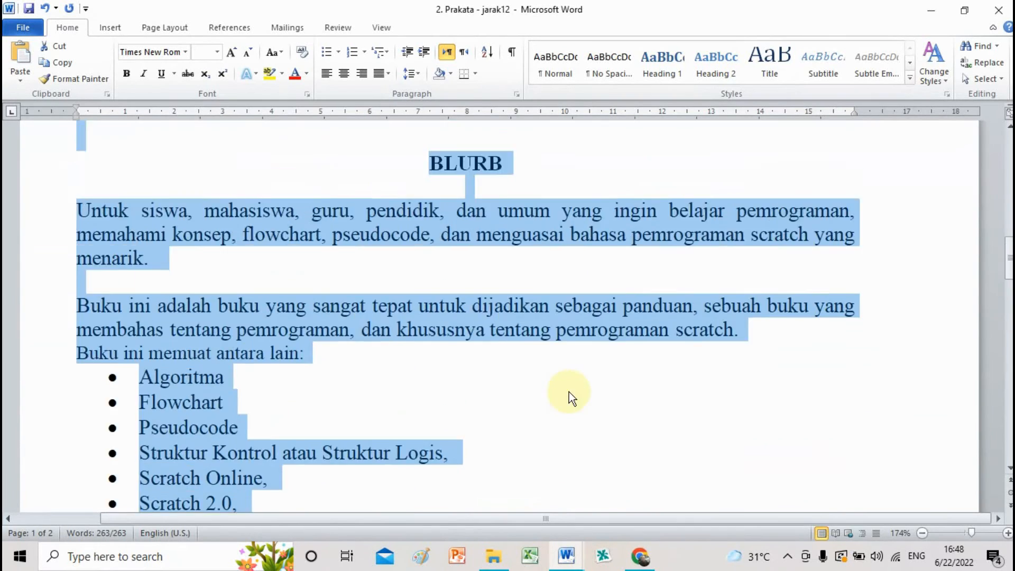
scroll(569, 391, up, 15)
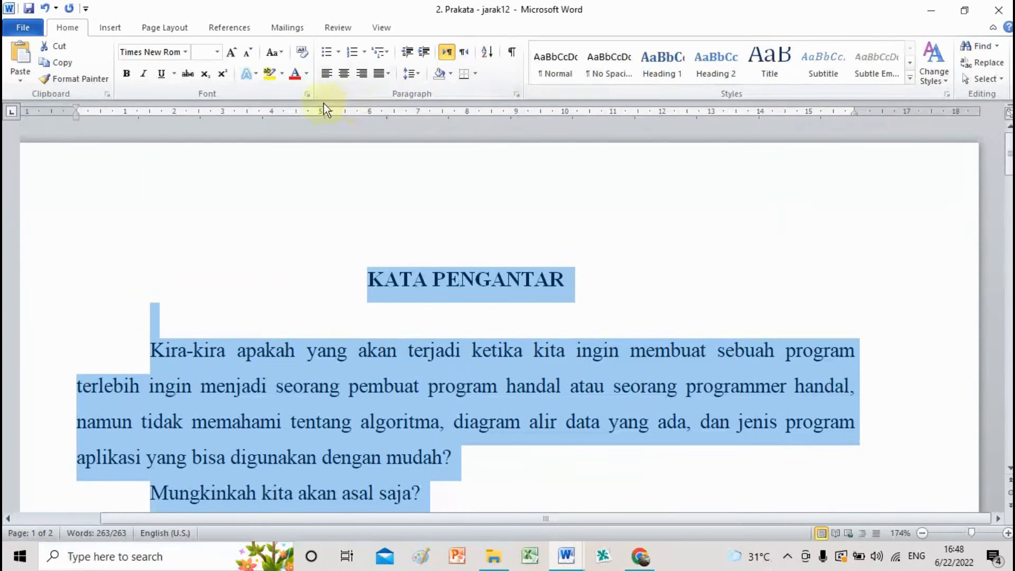
click(516, 95)
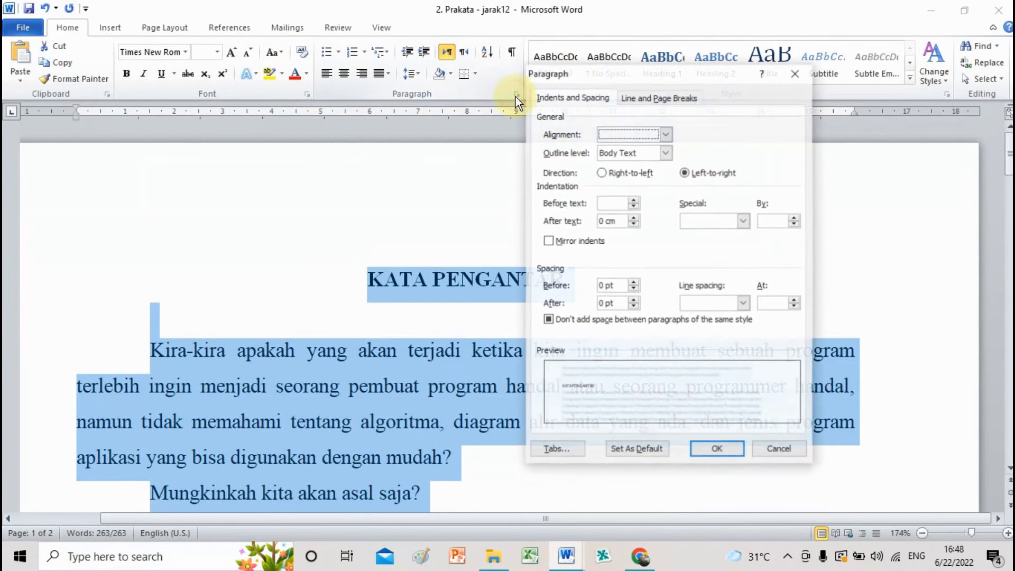
click(745, 306)
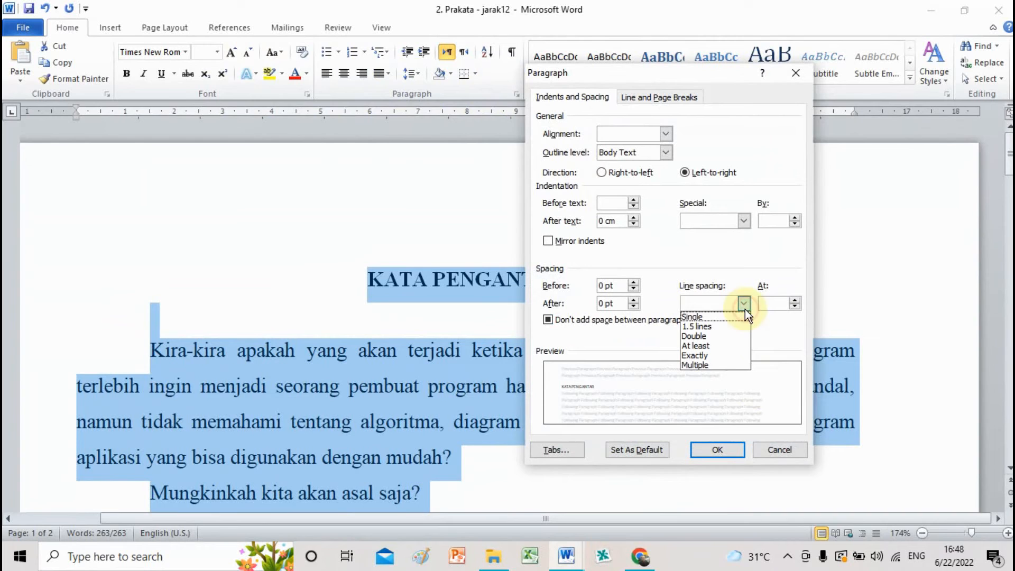
click(713, 327)
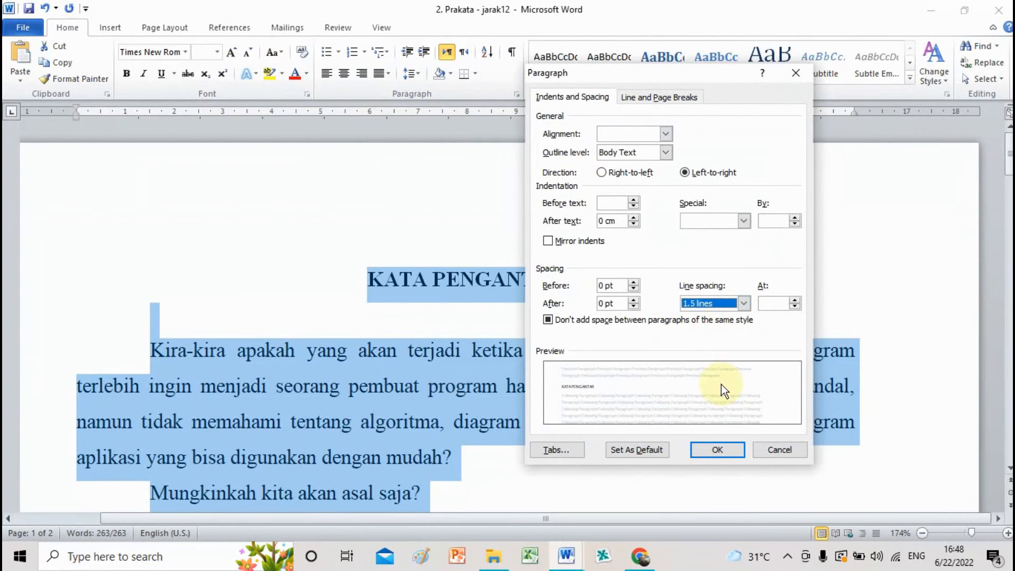
click(717, 449)
Review the line spacing throughout the document, from the KATA PENGANTAR foreword to the bulleted list in the BLURB section.
scroll(728, 410, down, 15)
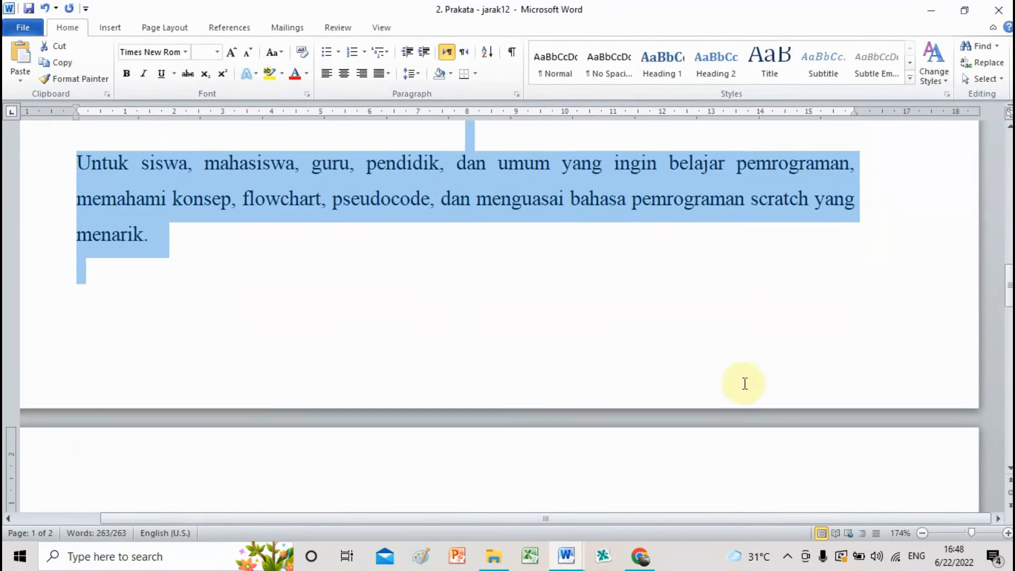
scroll(747, 405, down, 6)
scroll(745, 401, up, 8)
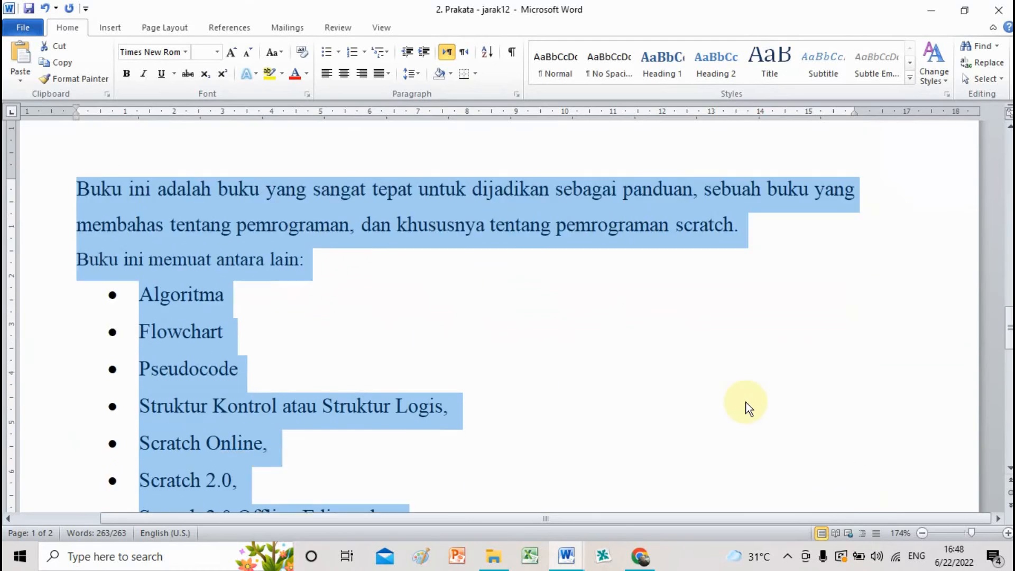
scroll(674, 373, up, 15)
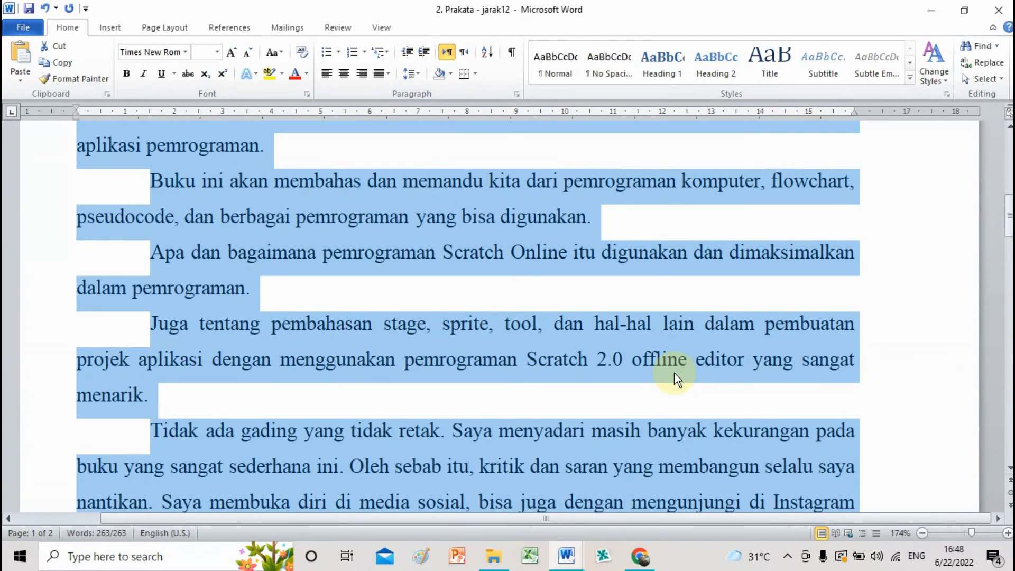
scroll(675, 373, up, 1)
scroll(674, 373, down, 1)
scroll(674, 373, up, 1)
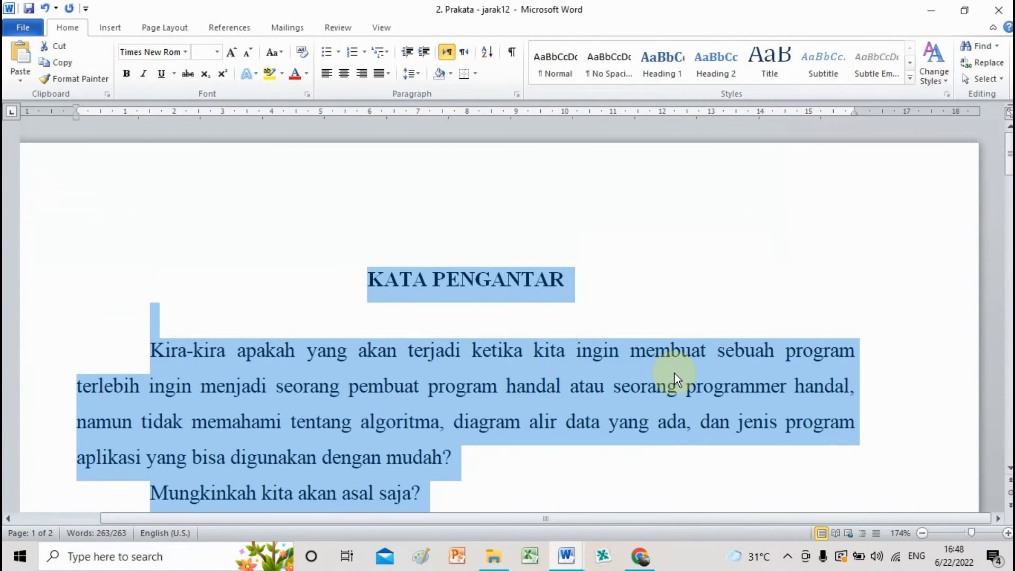
scroll(675, 373, down, 2)
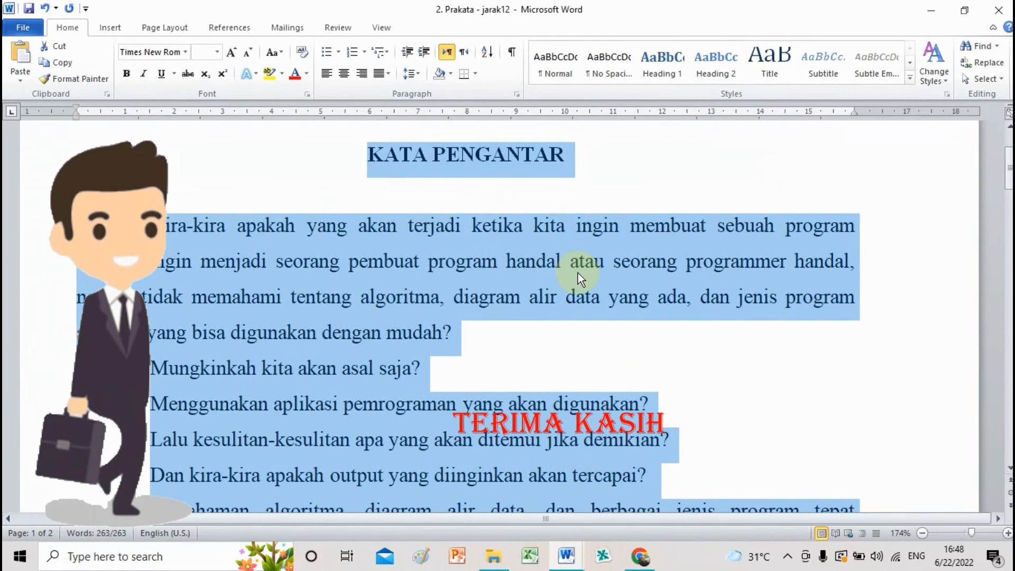
scroll(598, 278, up, 2)
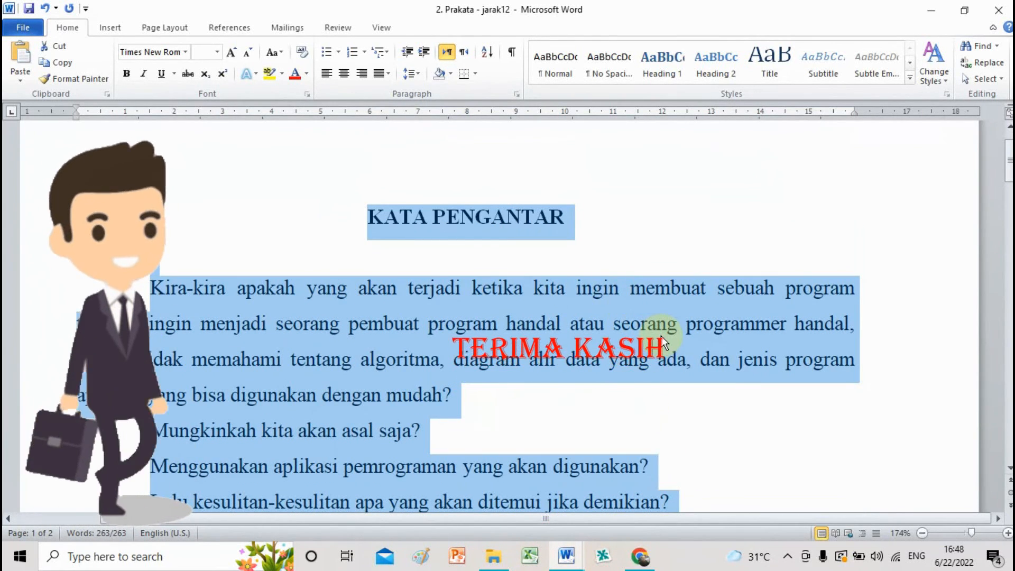